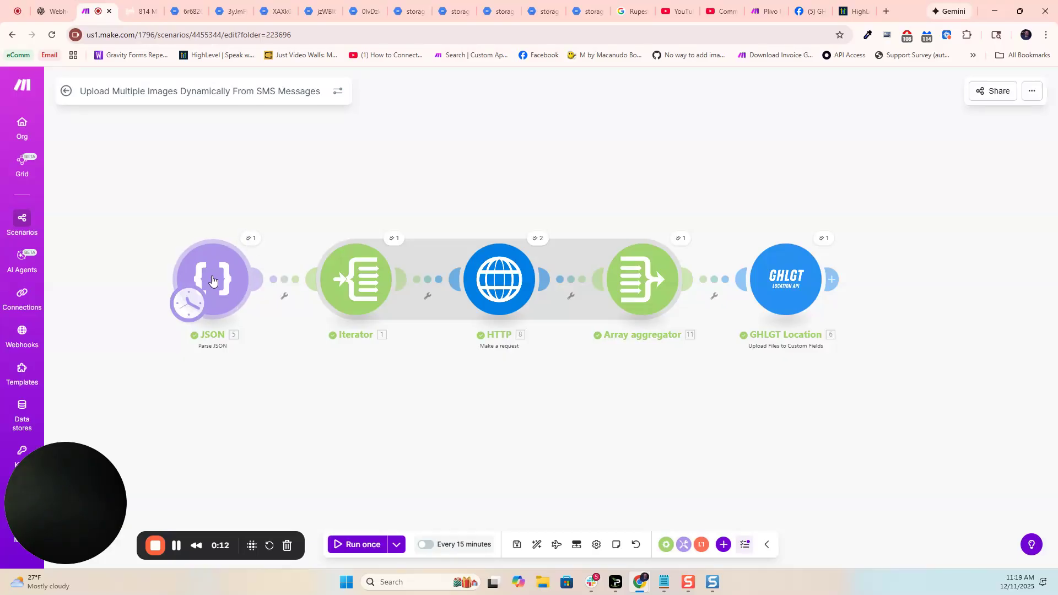
- Review the JSON module's sample JSON string, including the sender, recipient, message and images array
left_click(254, 238)
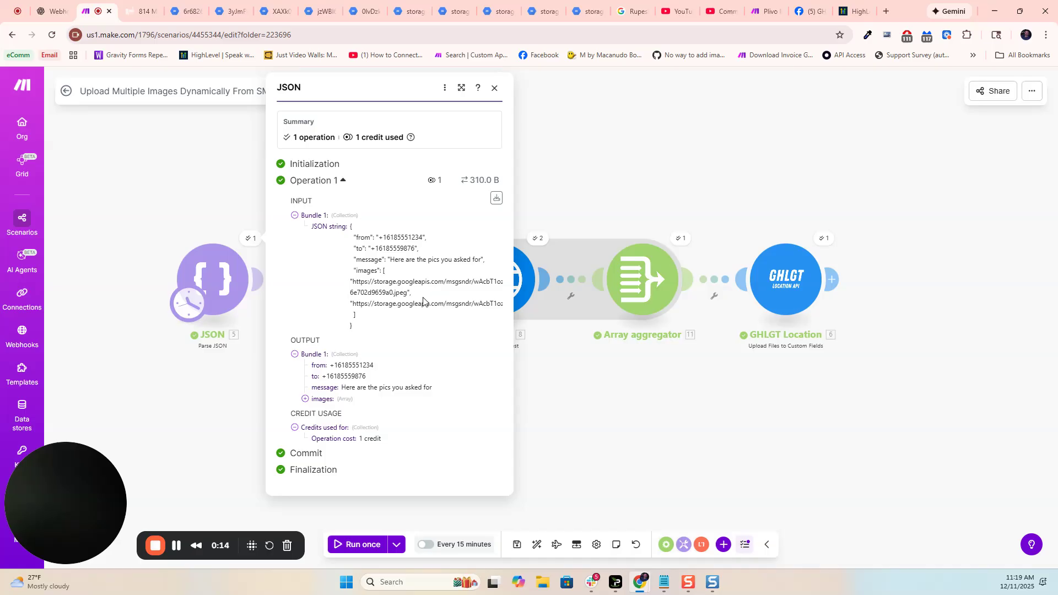
left_click(217, 293)
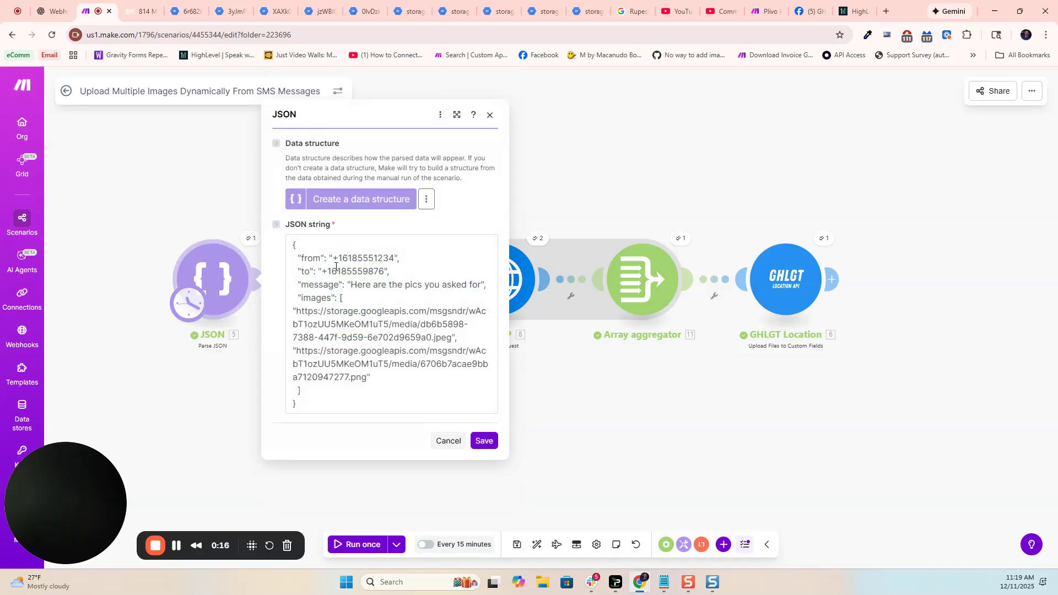
left_click_drag(313, 259, 374, 257)
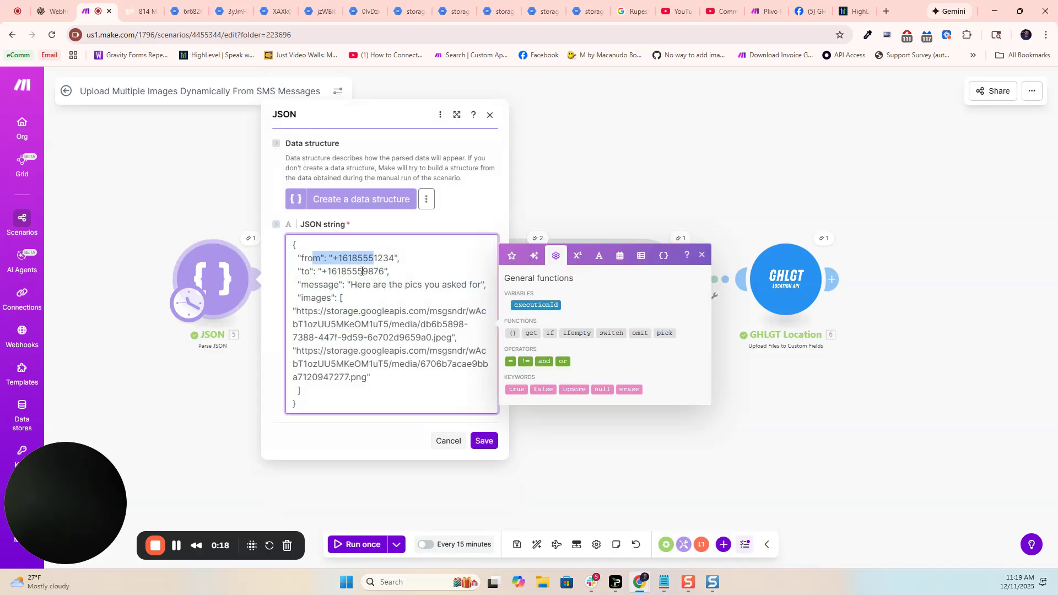
left_click_drag(315, 285, 368, 381)
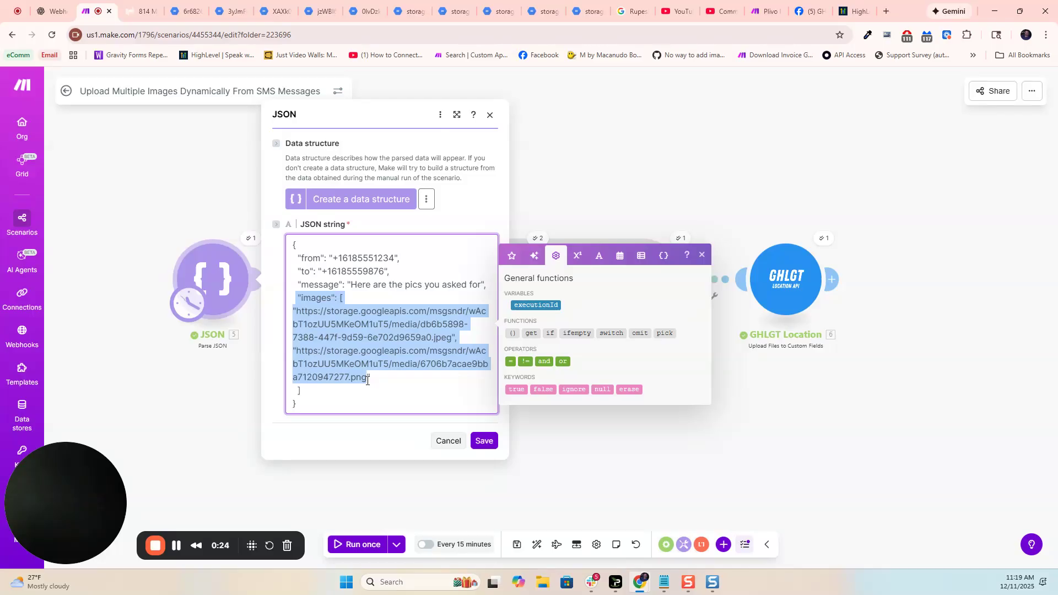
left_click(380, 383)
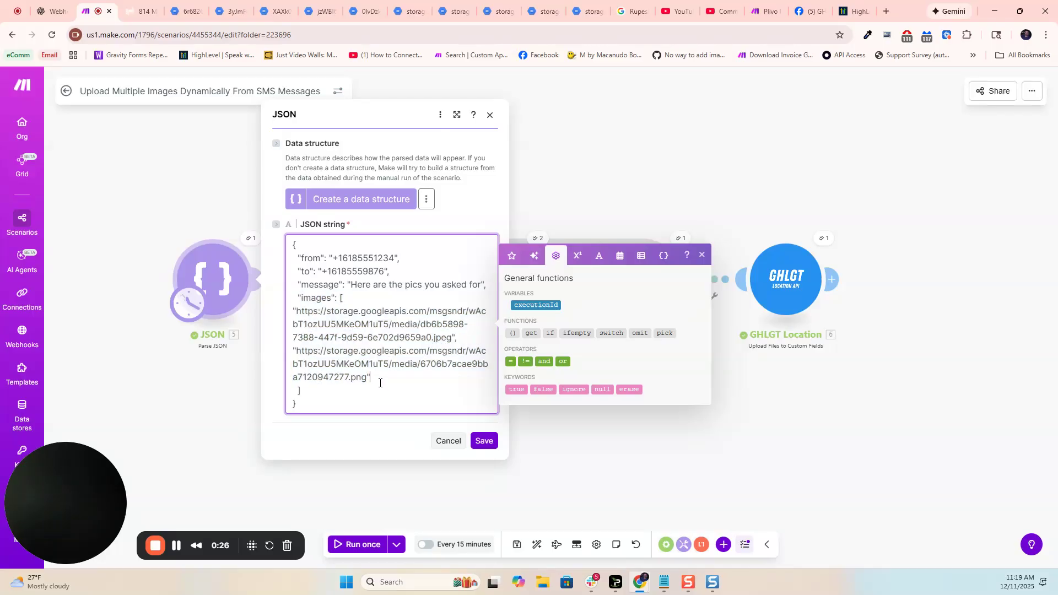
left_click_drag(298, 301, 385, 393)
left_click(224, 375)
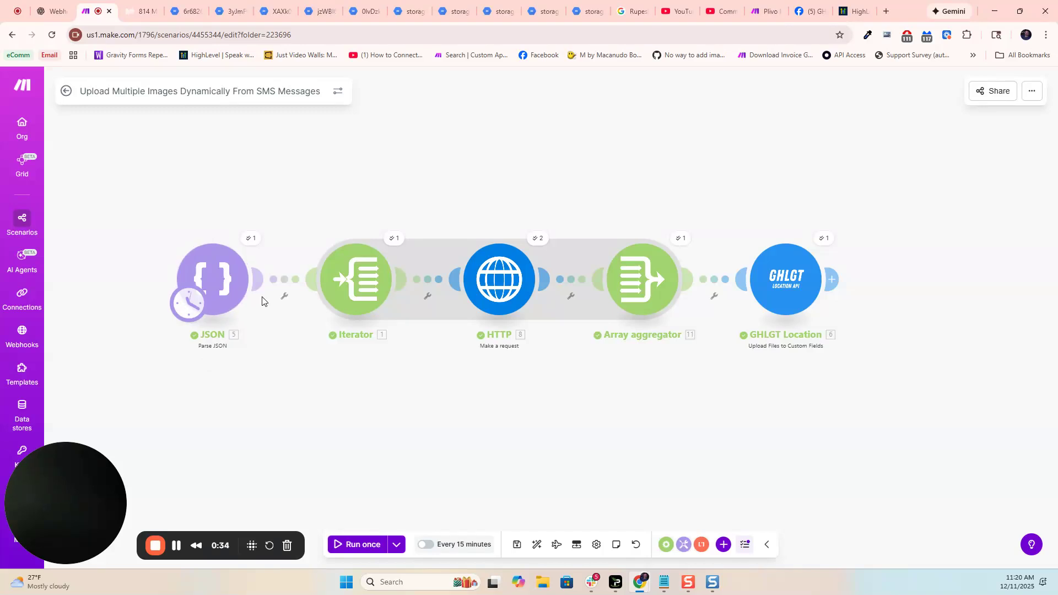
- Inspect the JSON module's run output and expand its images array to view the image URLs
left_click(249, 239)
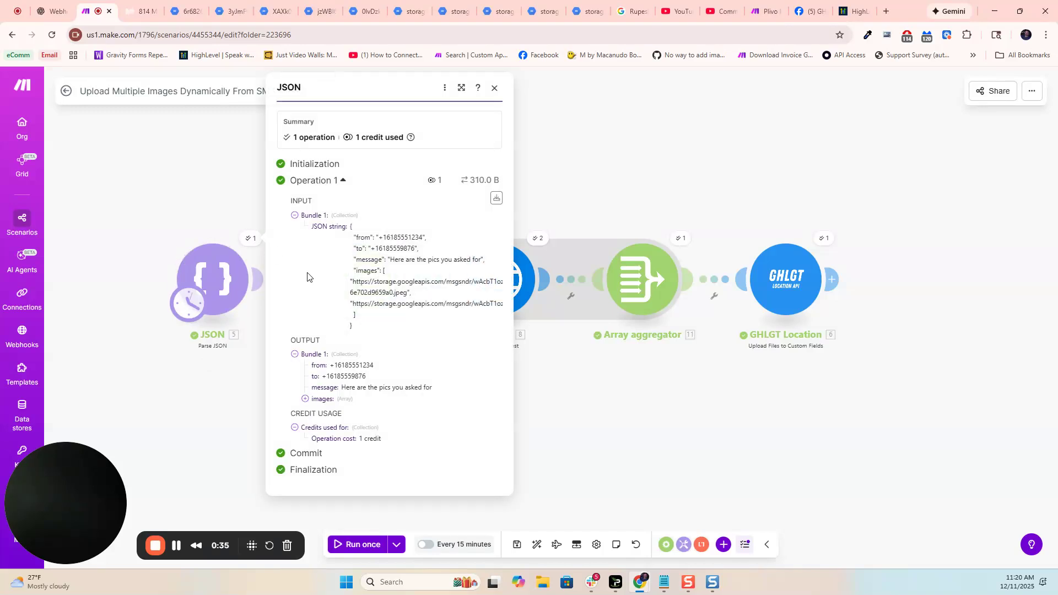
left_click(321, 399)
left_click_drag(329, 410, 390, 447)
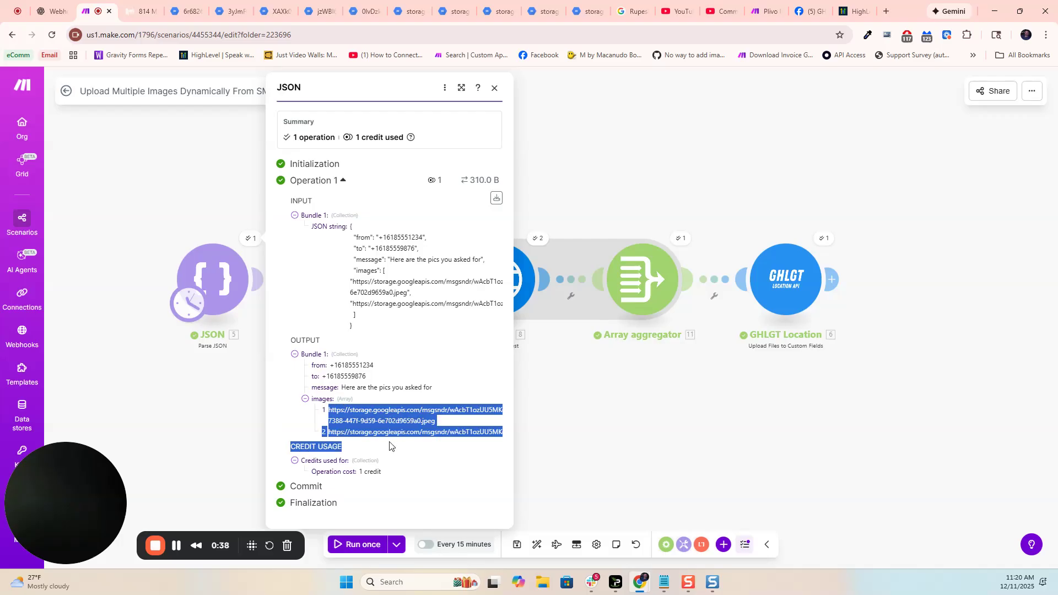
left_click(152, 382)
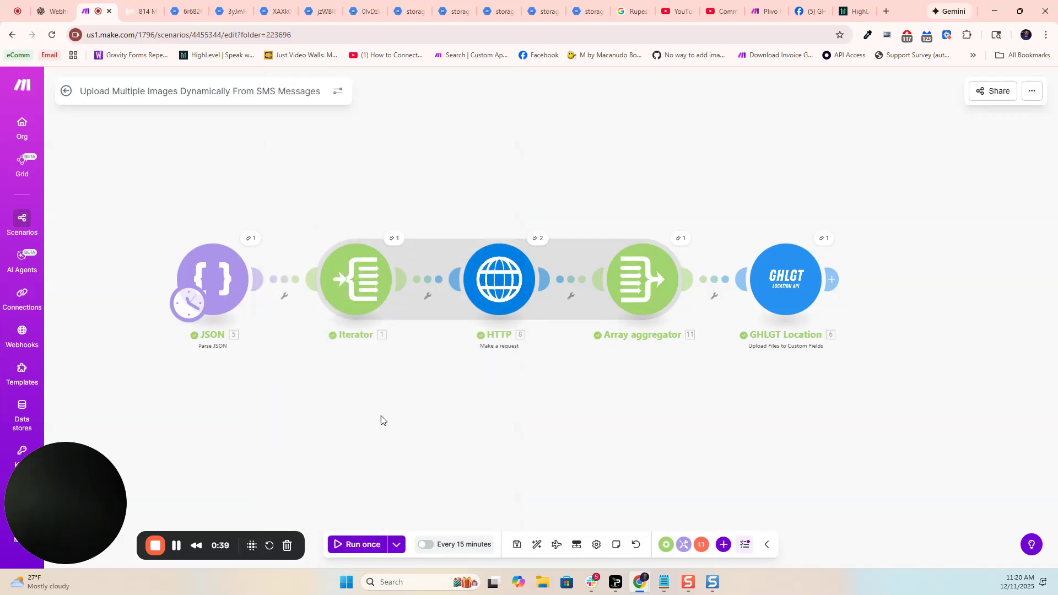
- Check the array mapped in the Iterator and examine the output bundles from its run
left_click(362, 286)
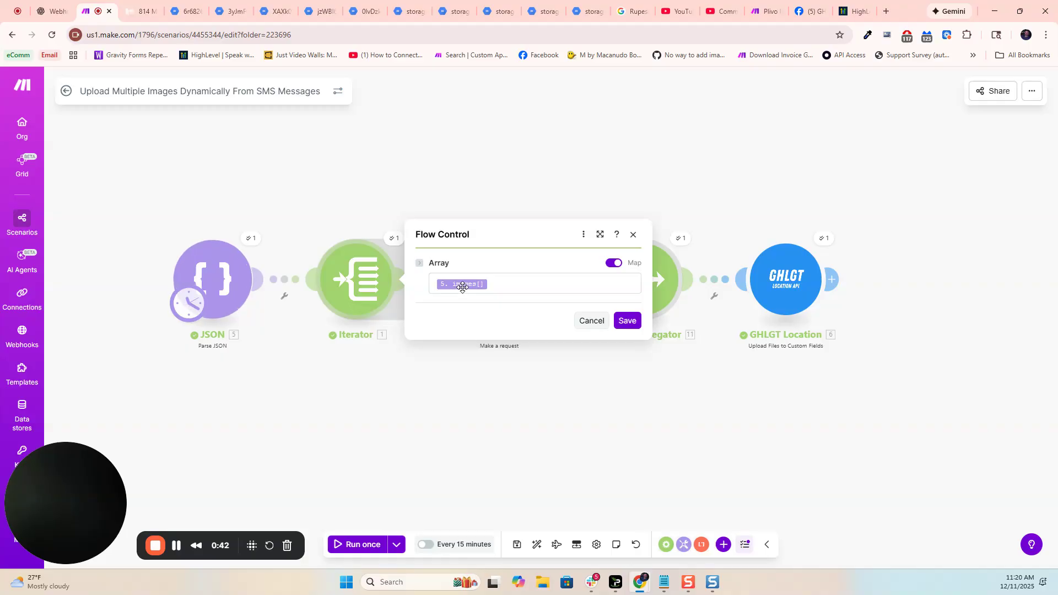
left_click(510, 283)
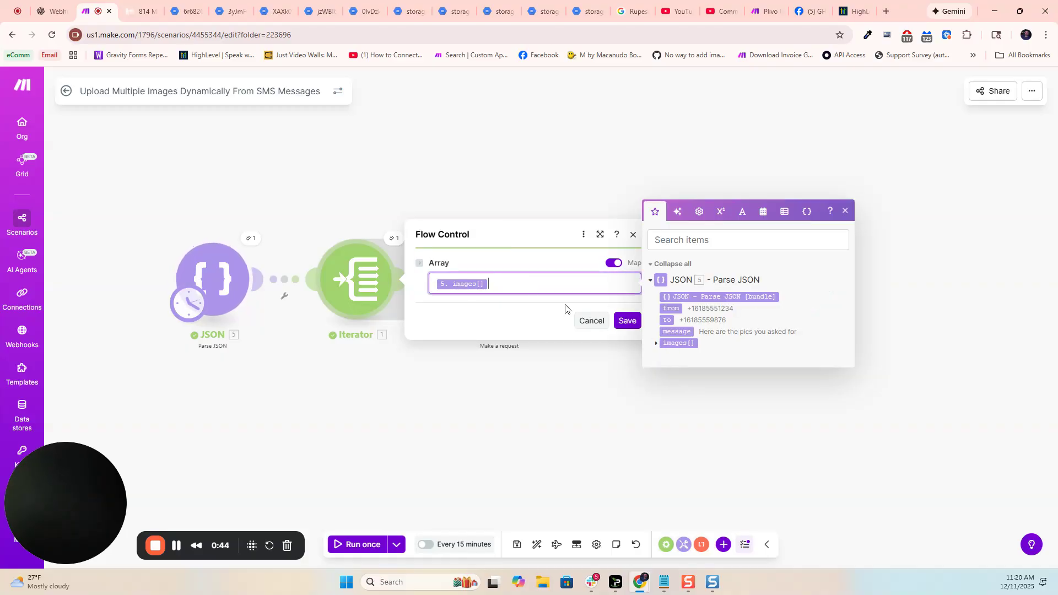
left_click(306, 152)
left_click(394, 239)
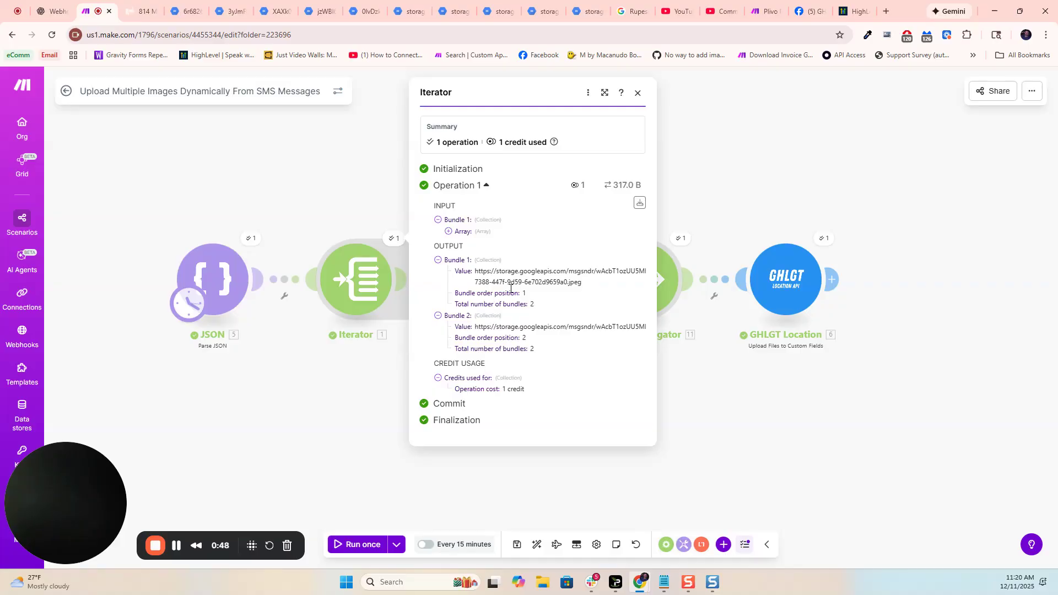
left_click(340, 386)
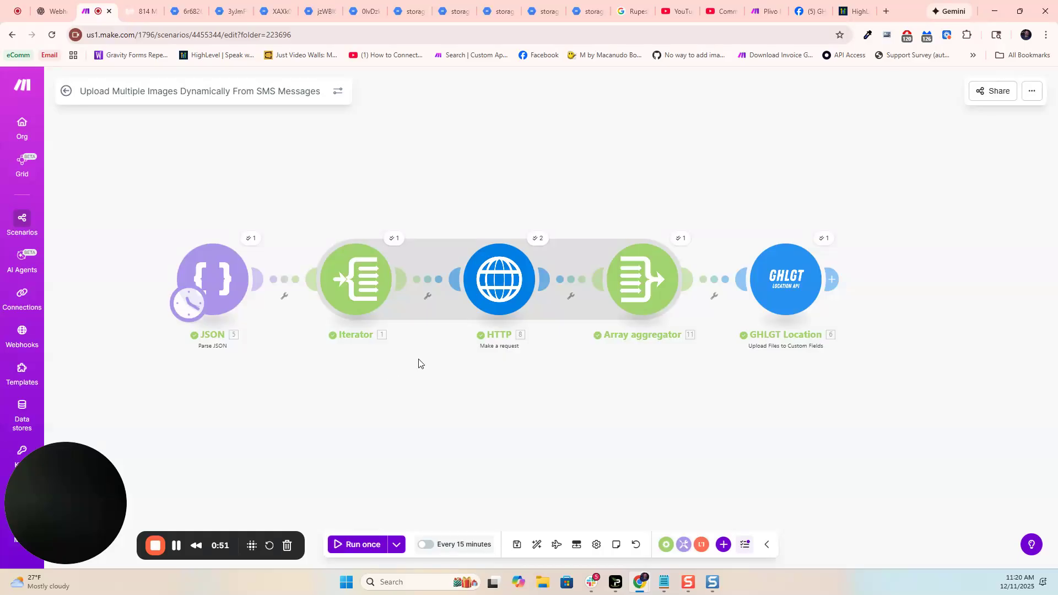
- Review the HTTP module's request settings, including authentication, URL, method and response parsing
left_click(498, 278)
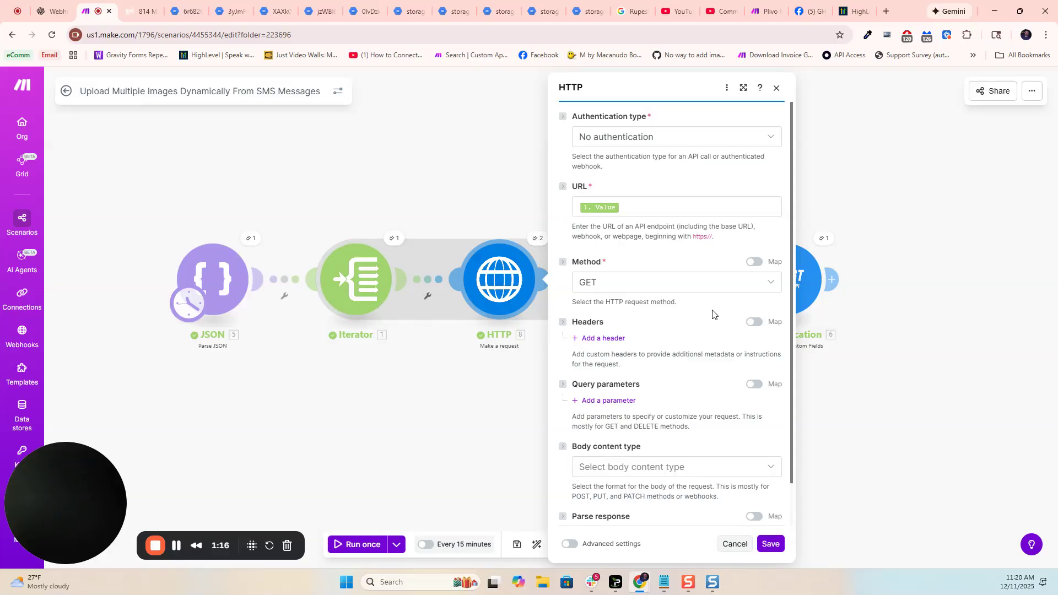
scroll(656, 340, "down", 1)
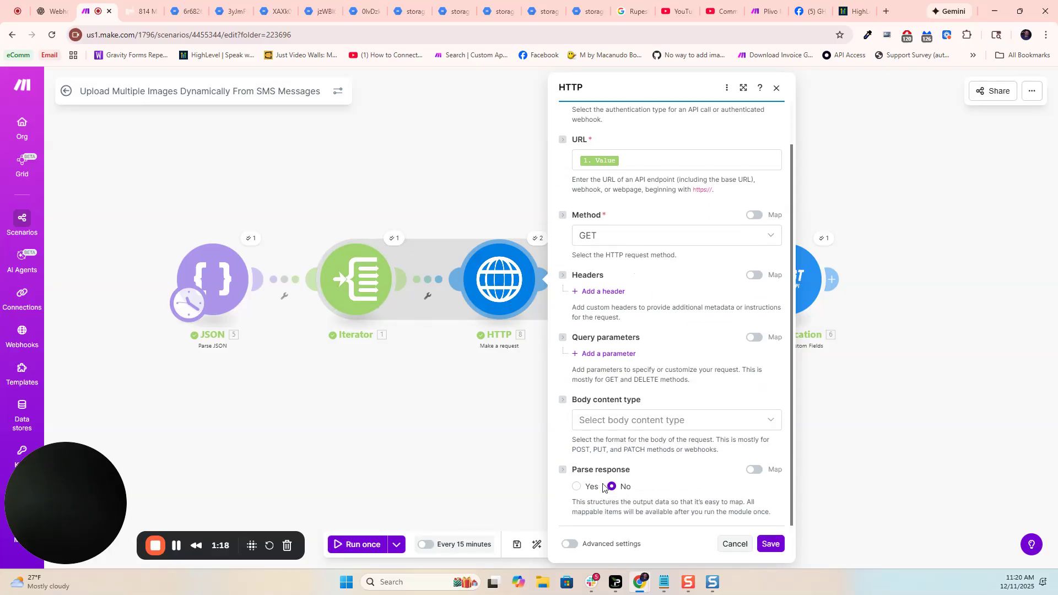
scroll(634, 342, "up", 1)
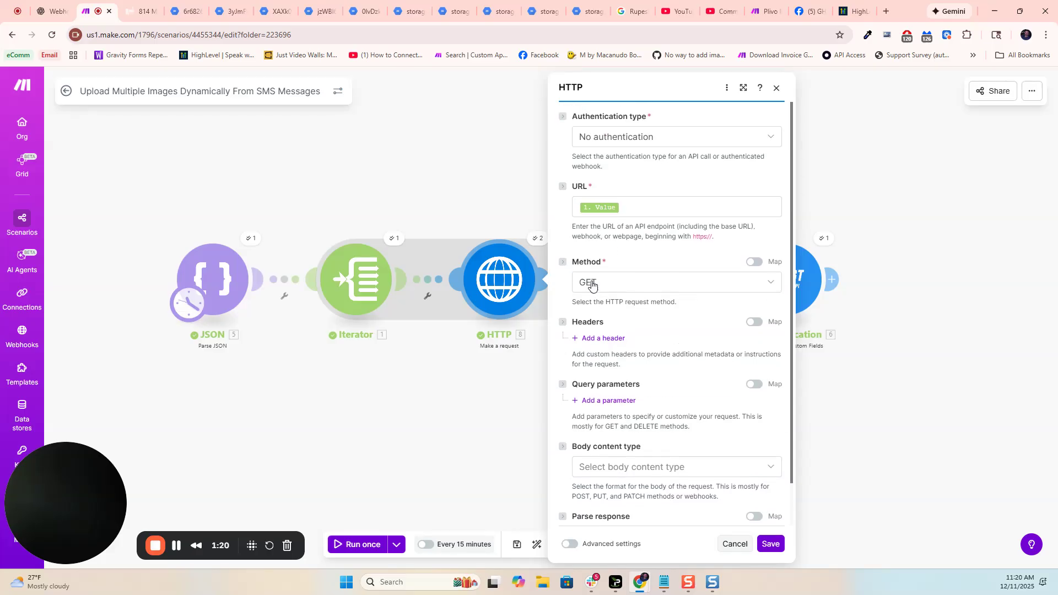
- Inspect the HTTP module's first operation and expand the binary data in its output
left_click(537, 238)
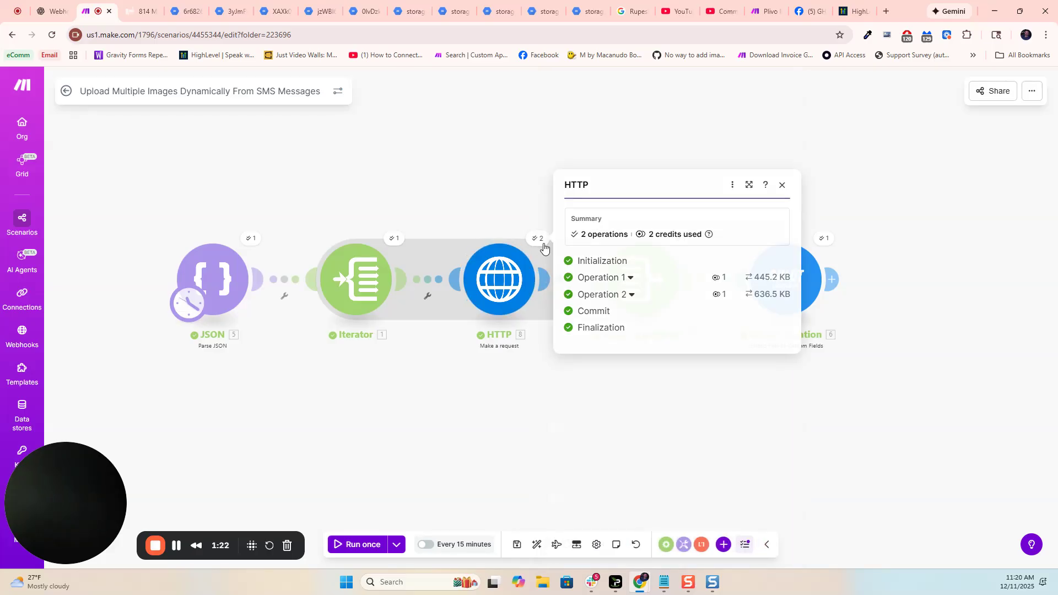
left_click(631, 275)
left_click(602, 353)
left_click(606, 344)
left_click_drag(645, 376, 713, 417)
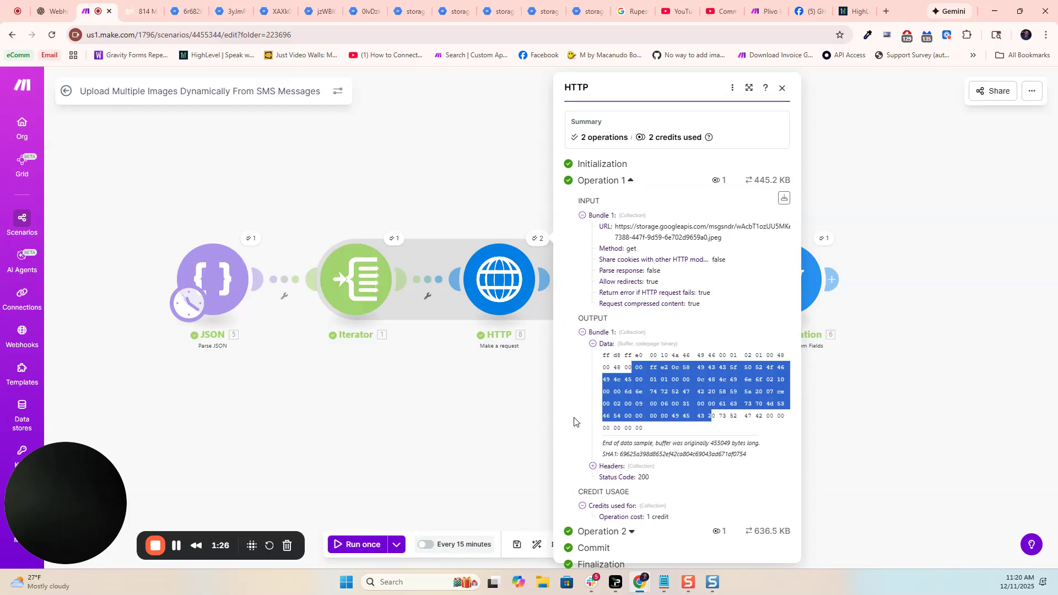
left_click(533, 422)
- Review the Array aggregator's source module, target structure type and custom file field mappings for file name, data and UID
scroll(559, 375, "down", 2)
left_click_drag(592, 409, 532, 406)
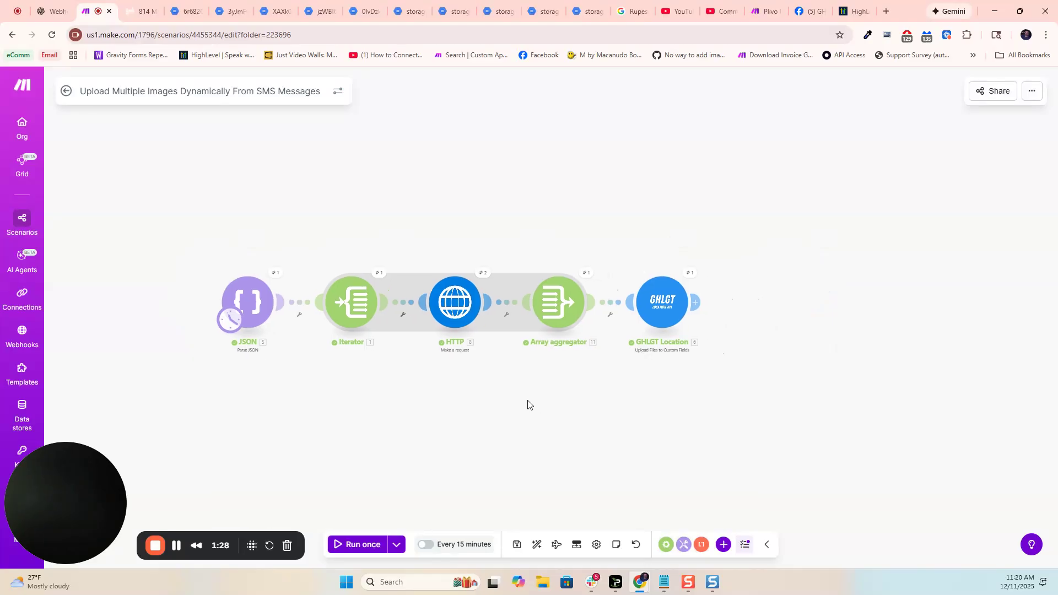
left_click(554, 310)
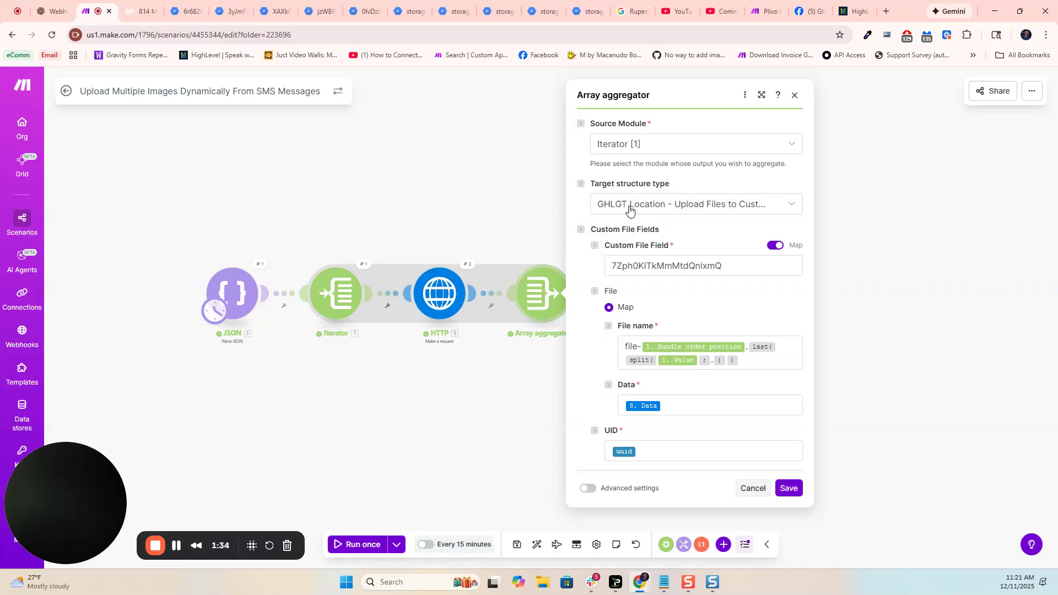
left_click(487, 189)
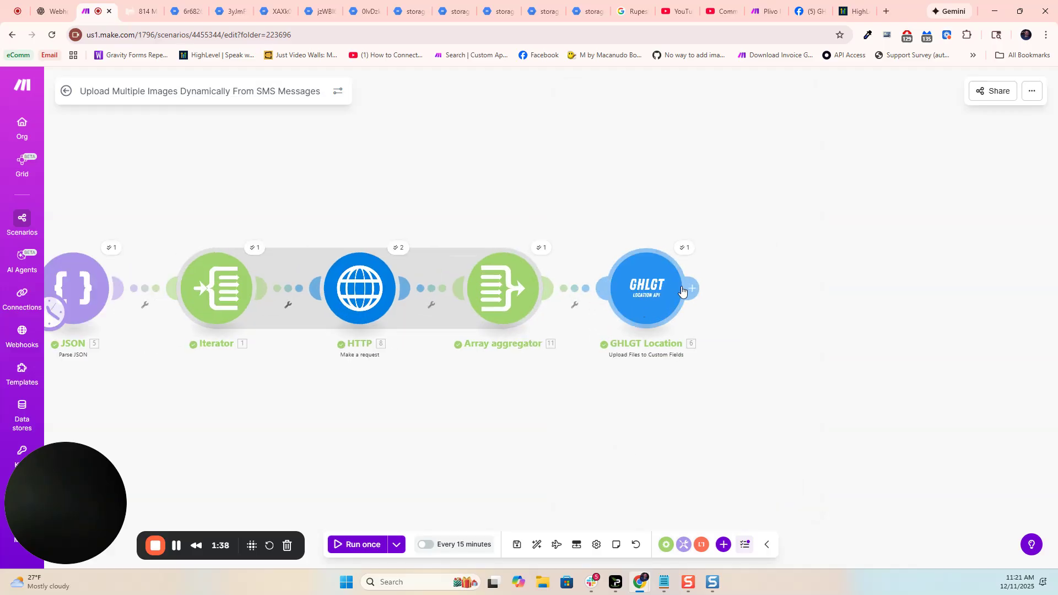
left_click_drag(612, 395, 682, 372)
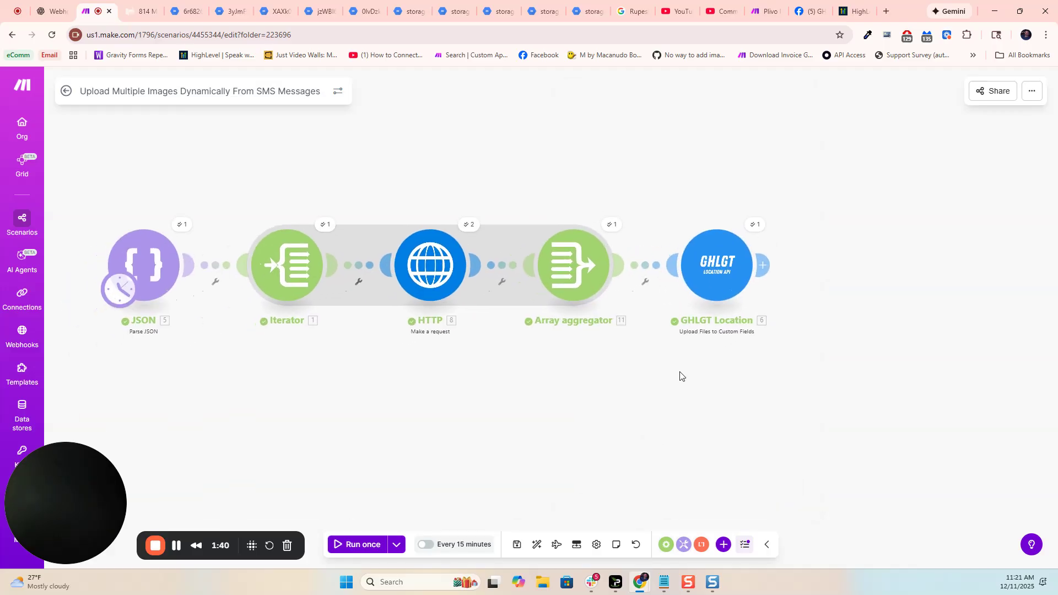
left_click(589, 274)
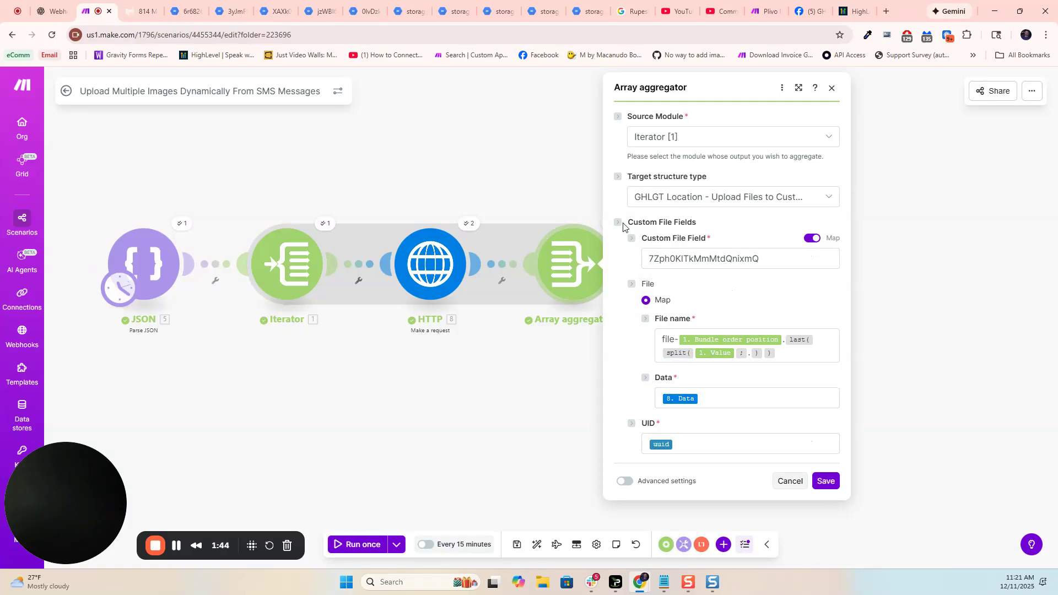
left_click_drag(614, 219, 715, 431)
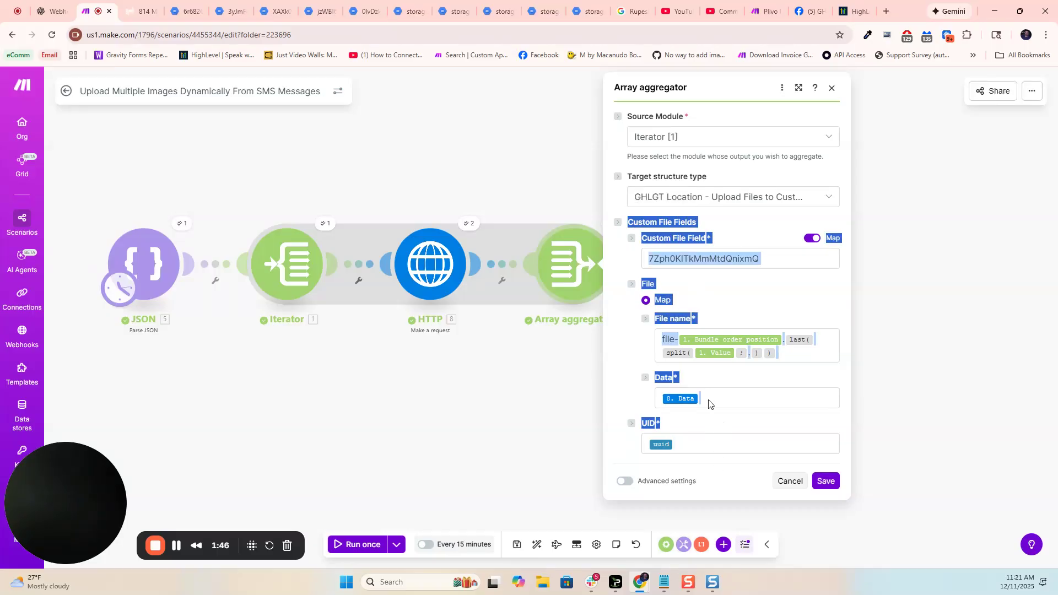
left_click(747, 234)
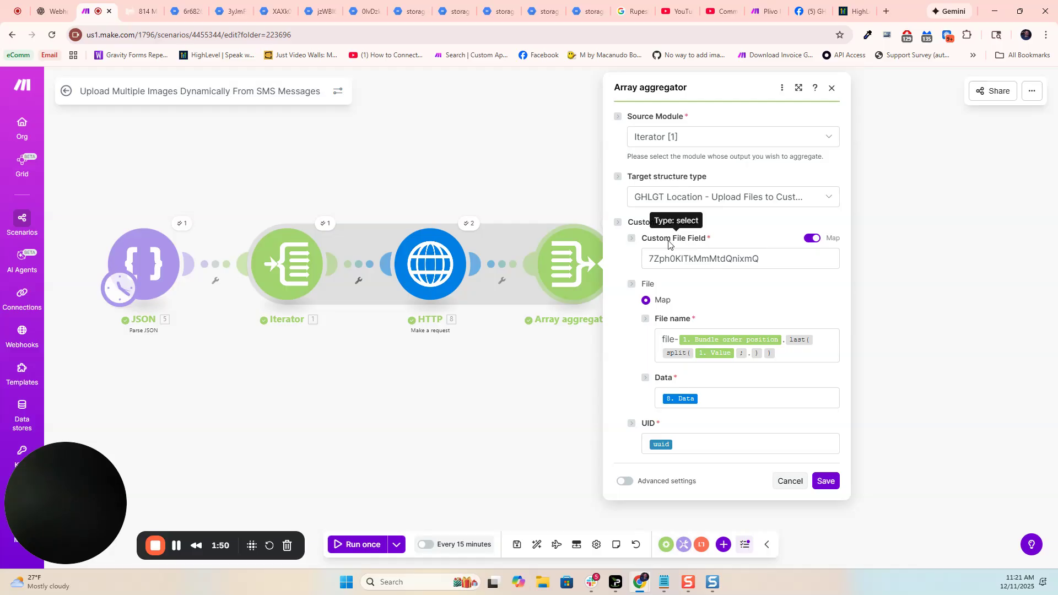
left_click_drag(519, 387, 506, 386)
left_click(552, 379)
- In the GHLGT Location module, turn off mapping for Custom File Fields and add an item using the Multiple Files field
left_click(720, 275)
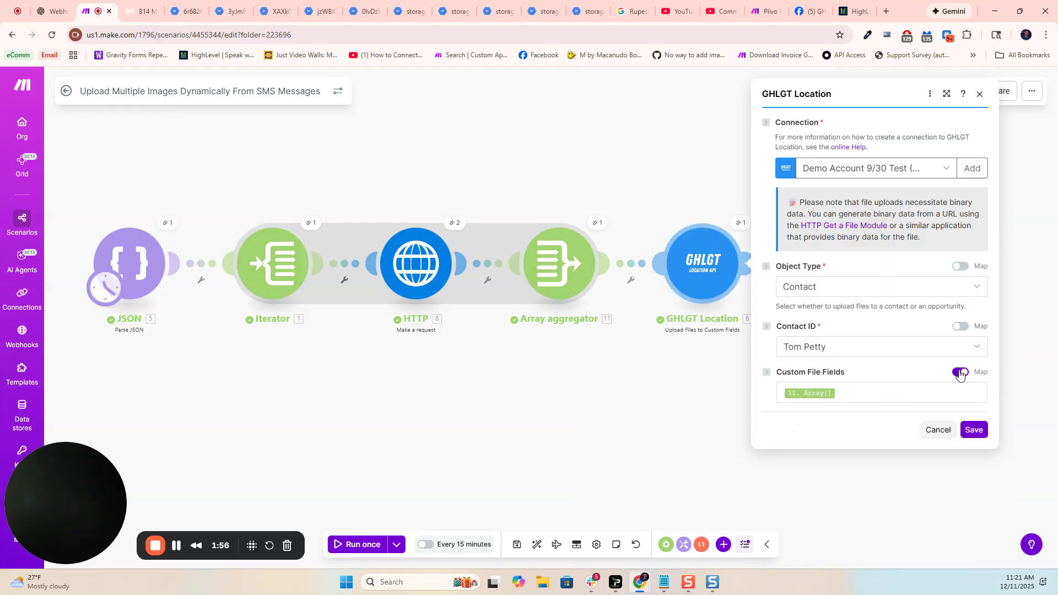
left_click(961, 374)
left_click(799, 390)
left_click(868, 420)
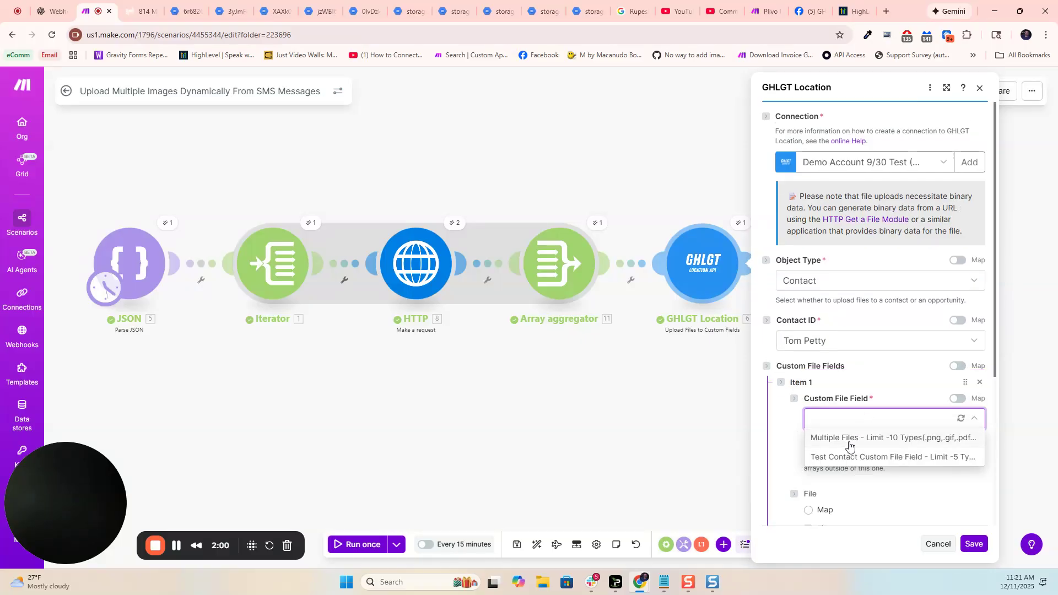
left_click(849, 441)
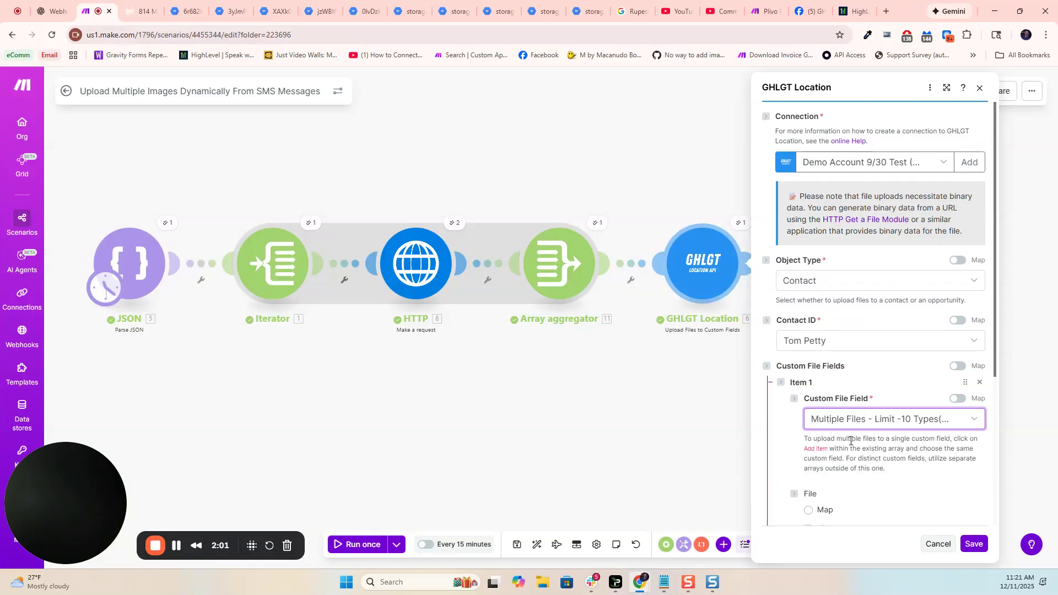
- Turn on mapping for the item's Custom File Field and copy the field ID
left_click(958, 399)
left_click_drag(937, 414, 804, 421)
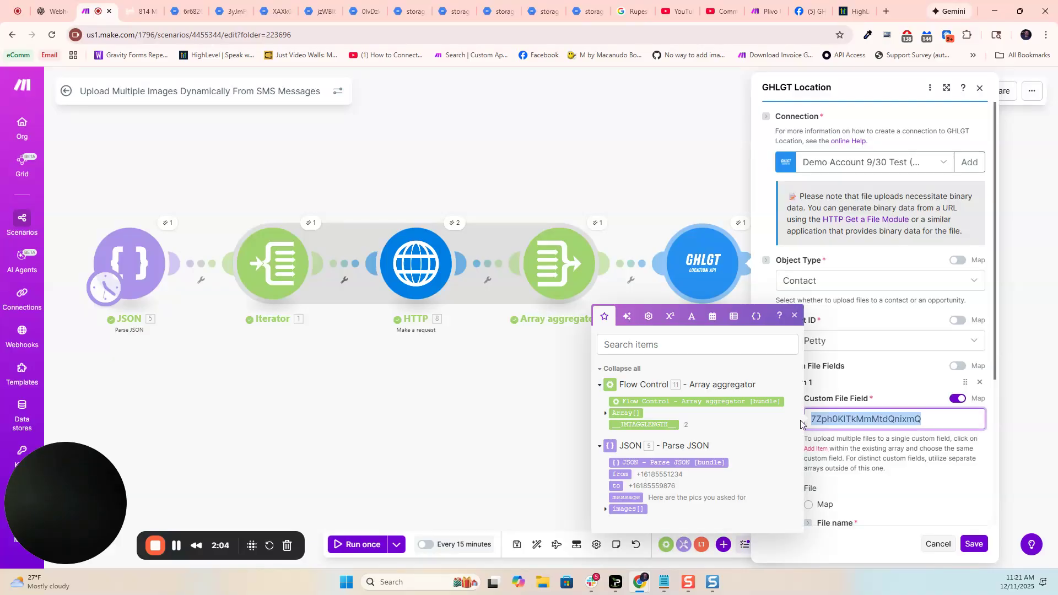
right_click(879, 424)
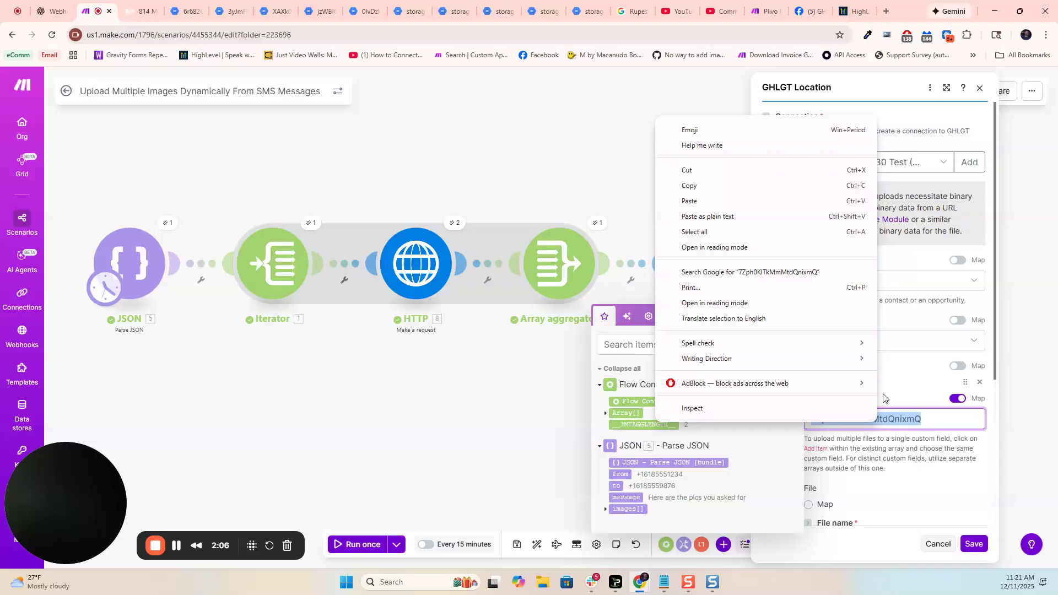
left_click(689, 186)
- Turn off mapping for the item's Custom File Field and remove Item 1 from Custom File Fields
left_click(918, 390)
left_click(958, 399)
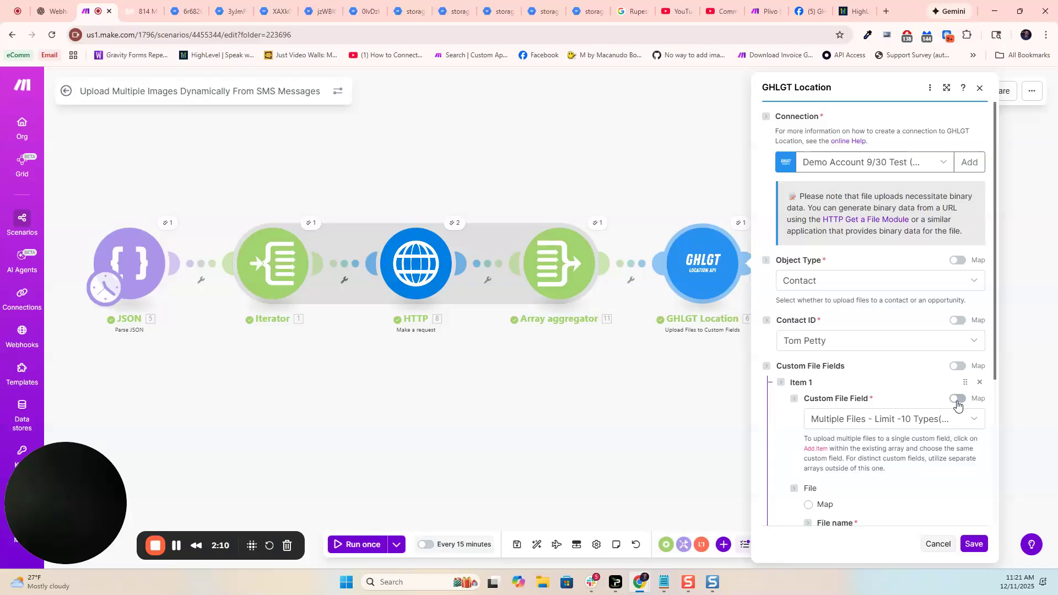
left_click(949, 422)
left_click(942, 370)
left_click(980, 382)
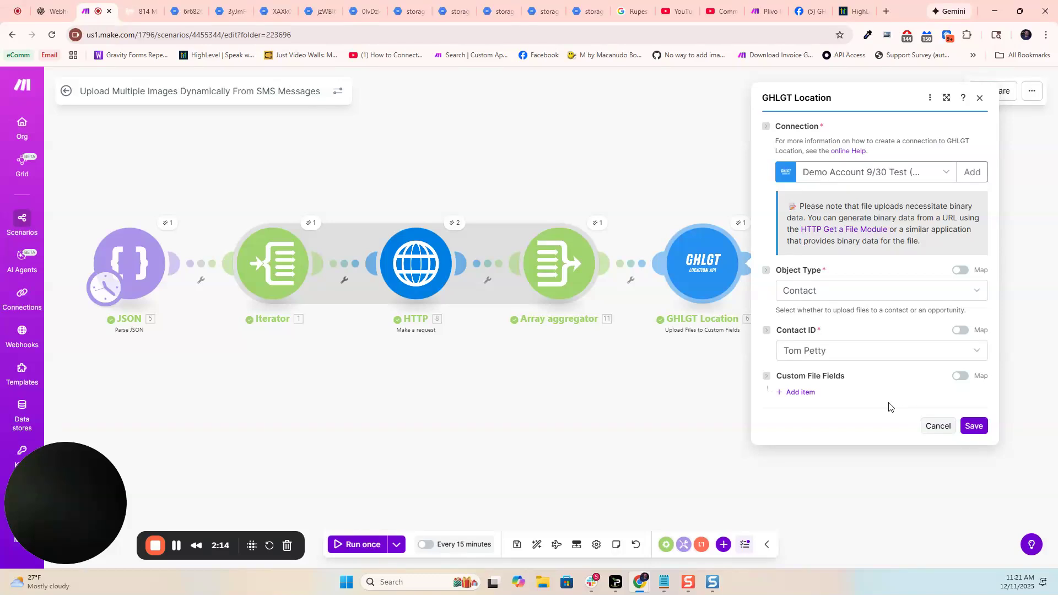
- Map Custom File Fields to the Array aggregator's Array[] output and save the GHLGT Location module
left_click(961, 379)
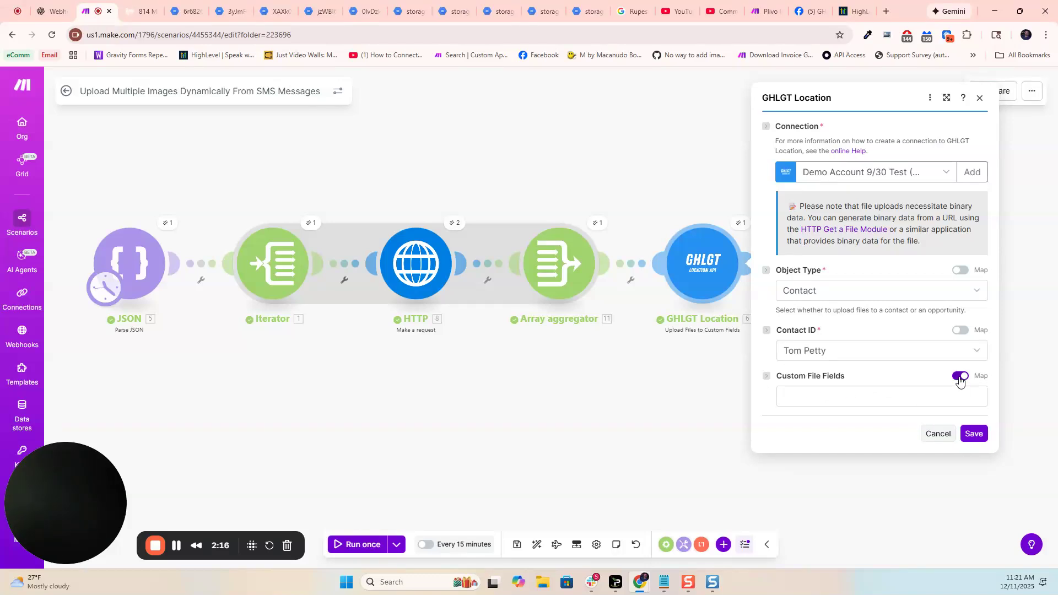
left_click(840, 388)
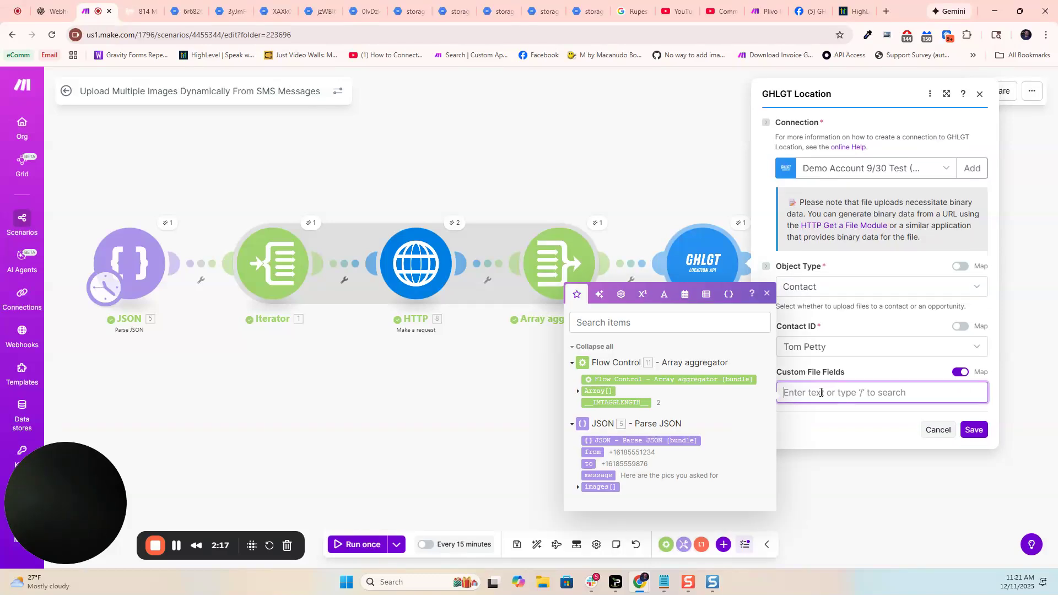
left_click(594, 392)
left_click(973, 430)
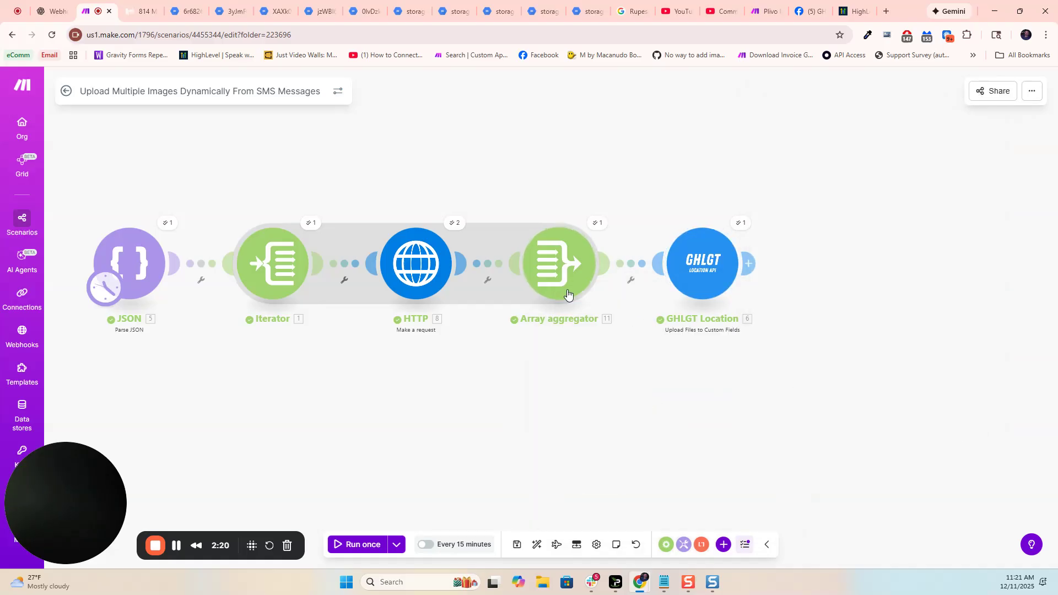
- Open the Array aggregator's settings and highlight its Custom File Field ID
left_click(554, 284)
double_click(742, 260)
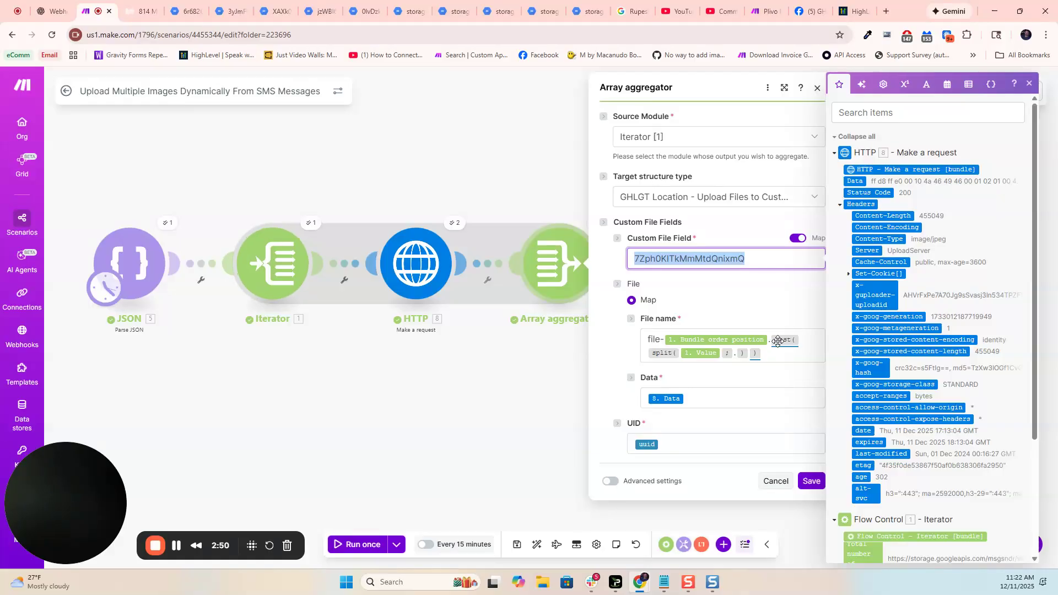
- Inspect the image URLs in the JSON module's run output and in its JSON string, then close the module
left_click(166, 221)
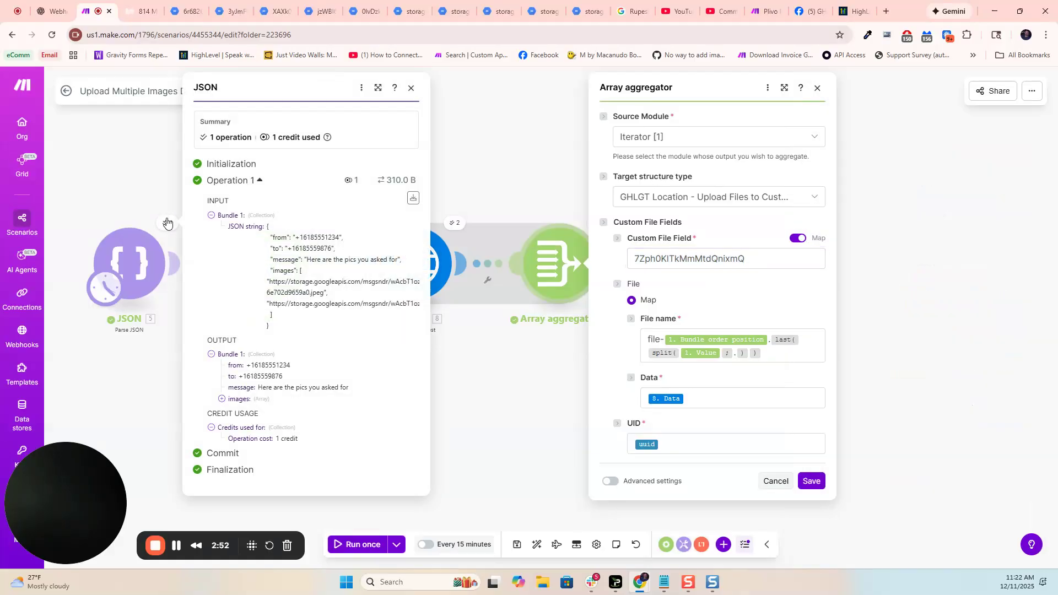
left_click(222, 399)
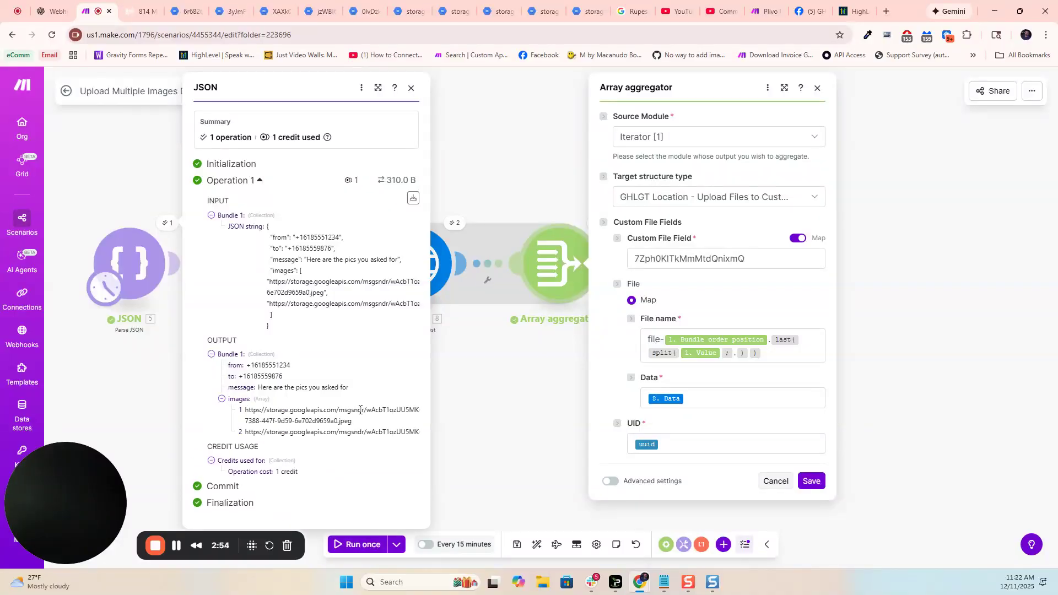
left_click_drag(301, 433, 417, 435)
left_click(351, 433)
left_click(124, 262)
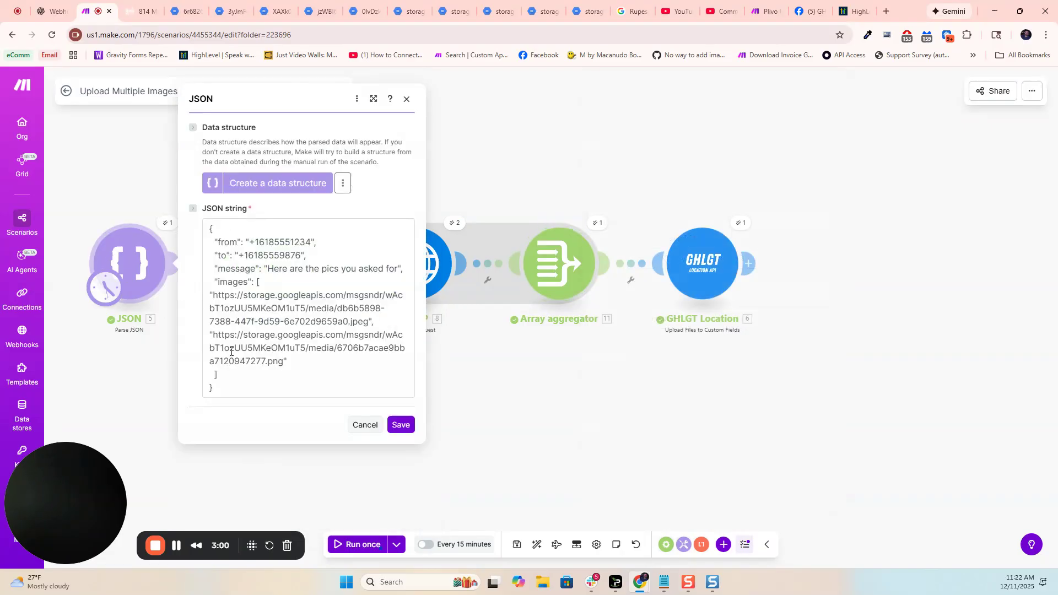
left_click(451, 393)
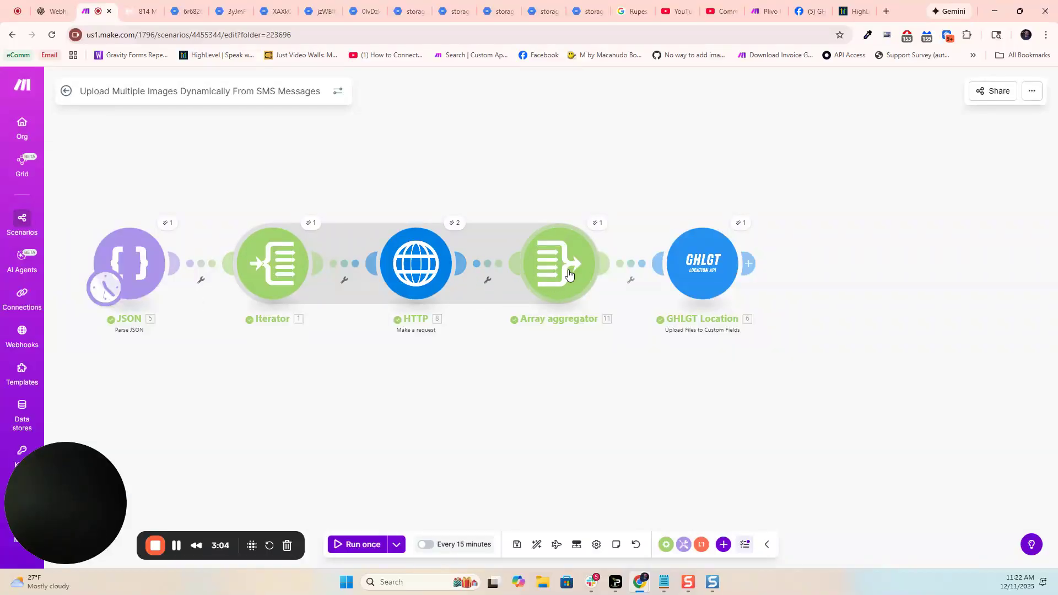
- Compare the Array aggregator's File name mapping with the file extensions in the Iterator's output and the JSON module's image URLs
left_click(568, 274)
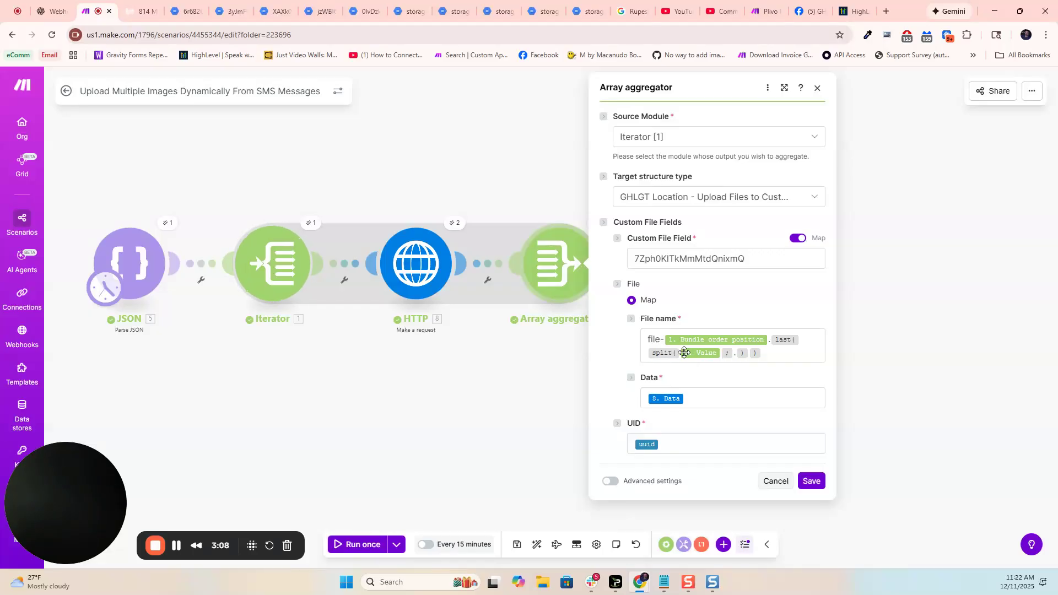
left_click(310, 222)
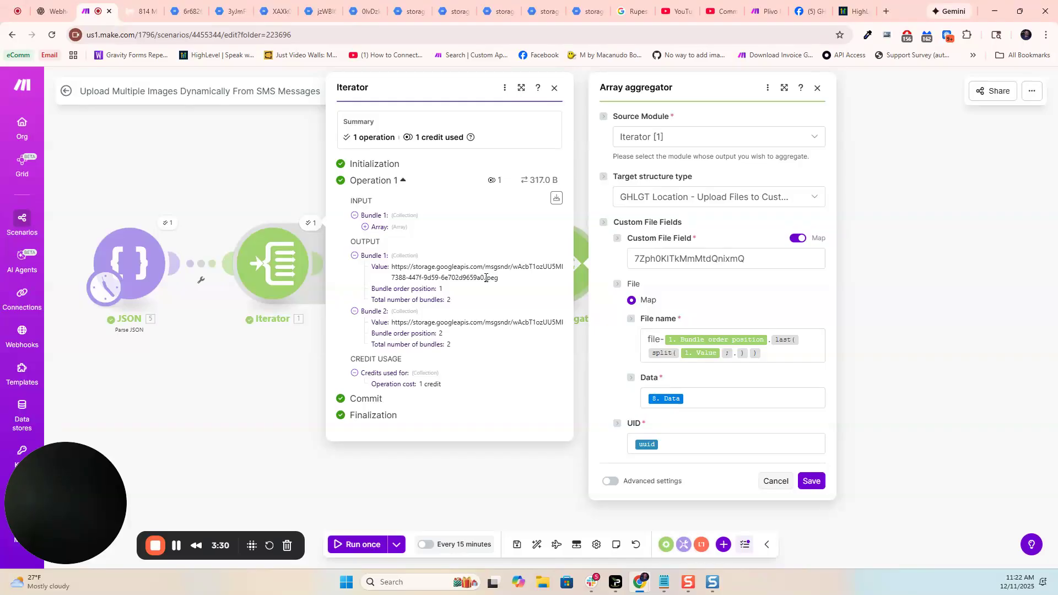
left_click_drag(486, 278, 502, 283)
type("-")
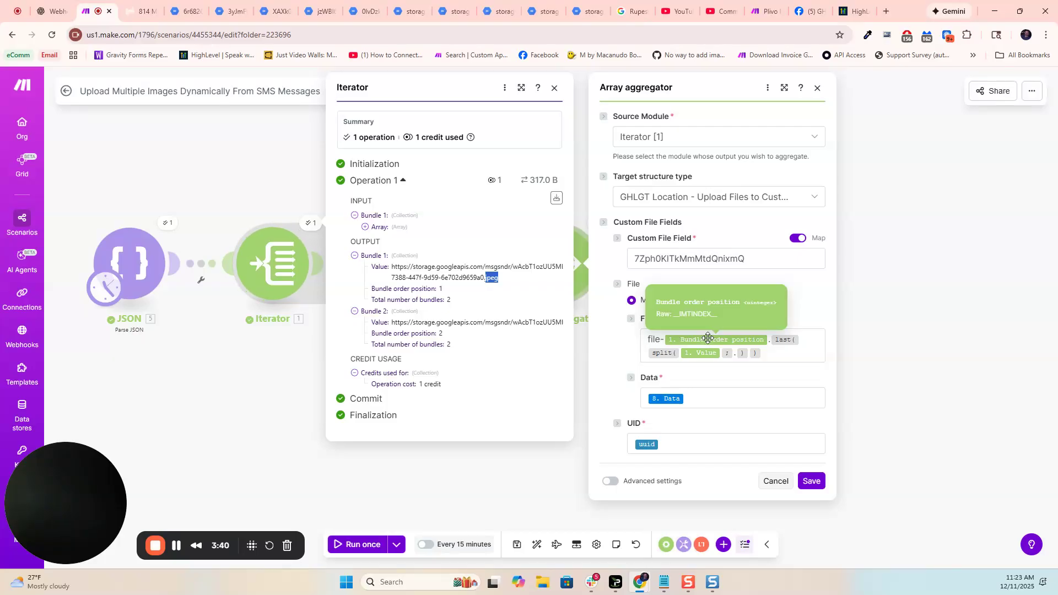
left_click(149, 253)
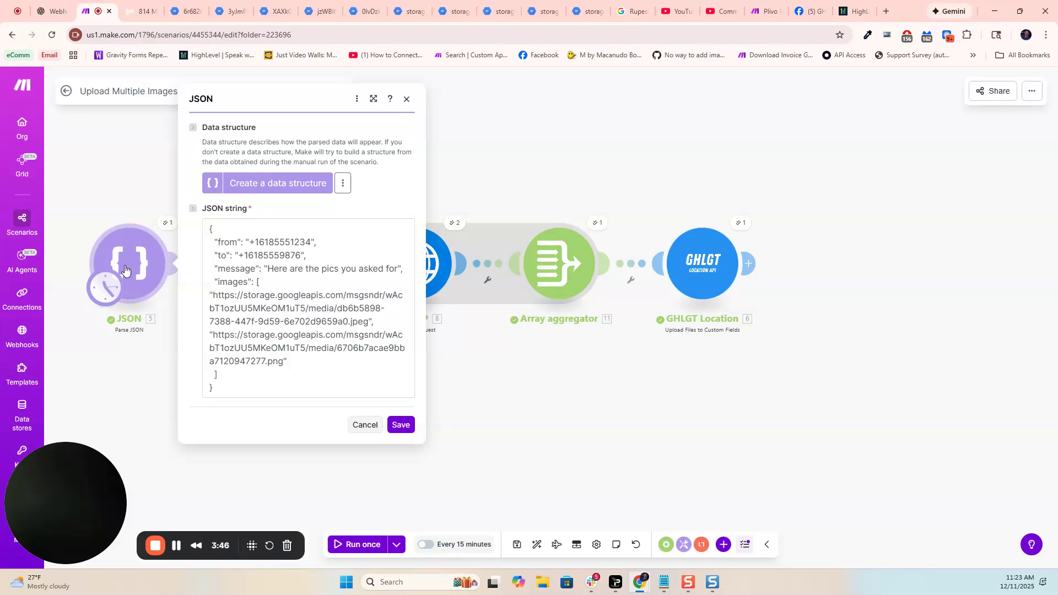
left_click(146, 380)
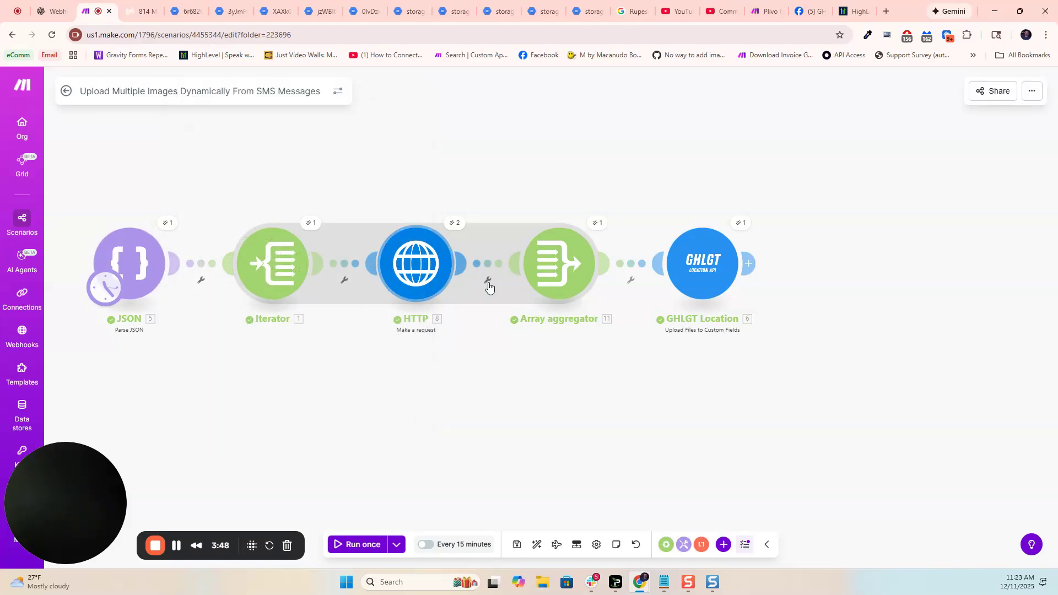
- Insert the uuid text variable in the Array aggregator's UID field, remove the duplicate, and save the module
left_click(562, 275)
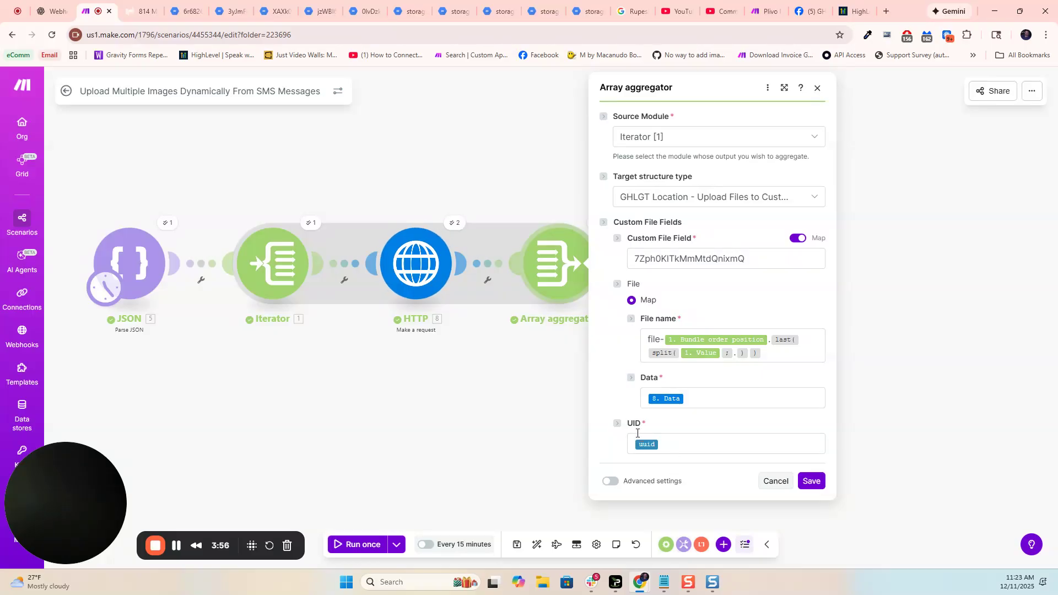
left_click(671, 442)
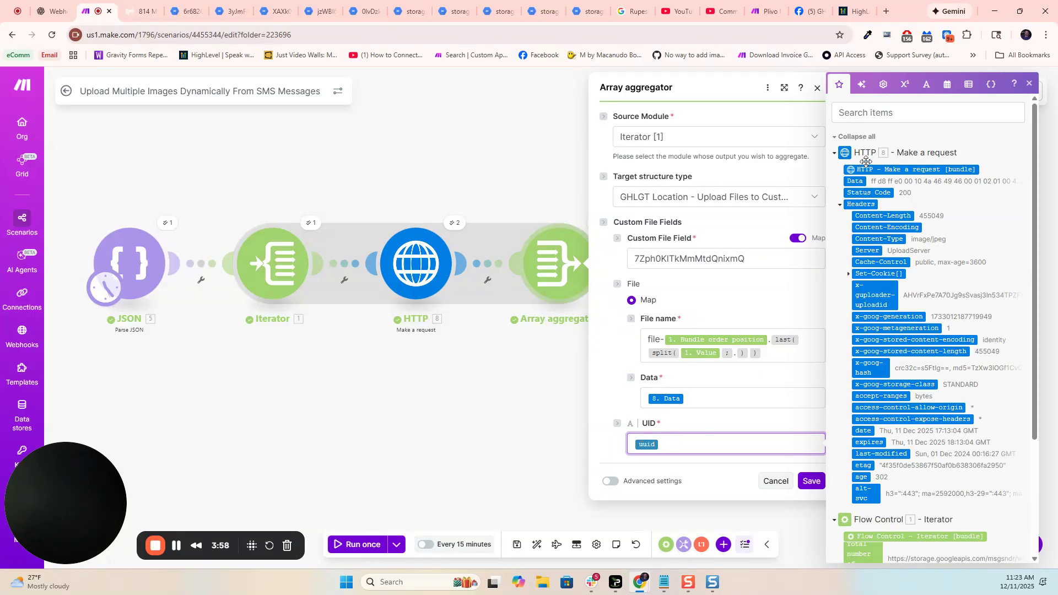
left_click(930, 90)
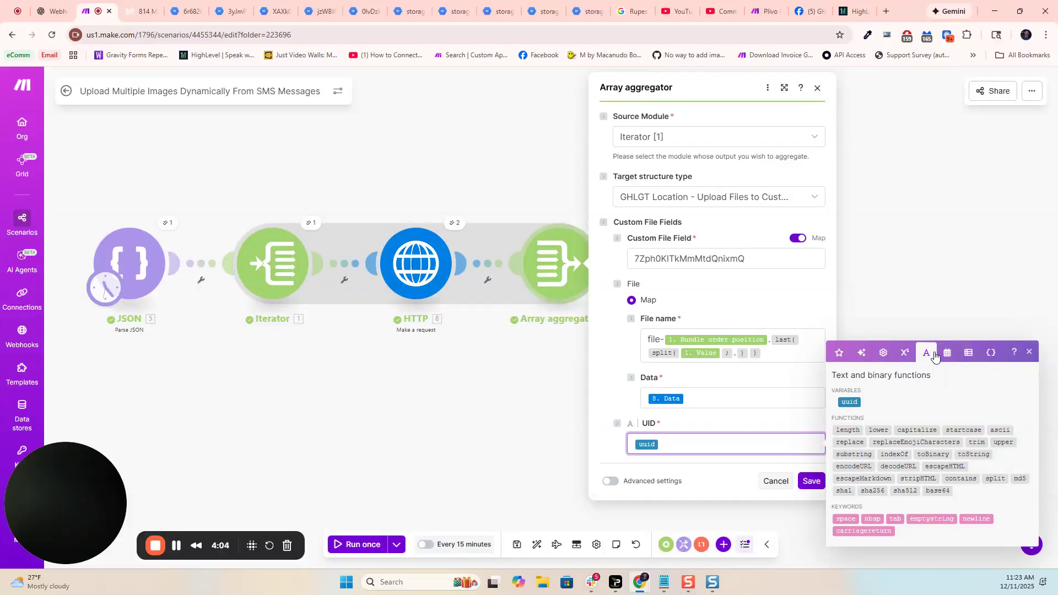
left_click(845, 402)
key("BackSpace")
left_click(810, 482)
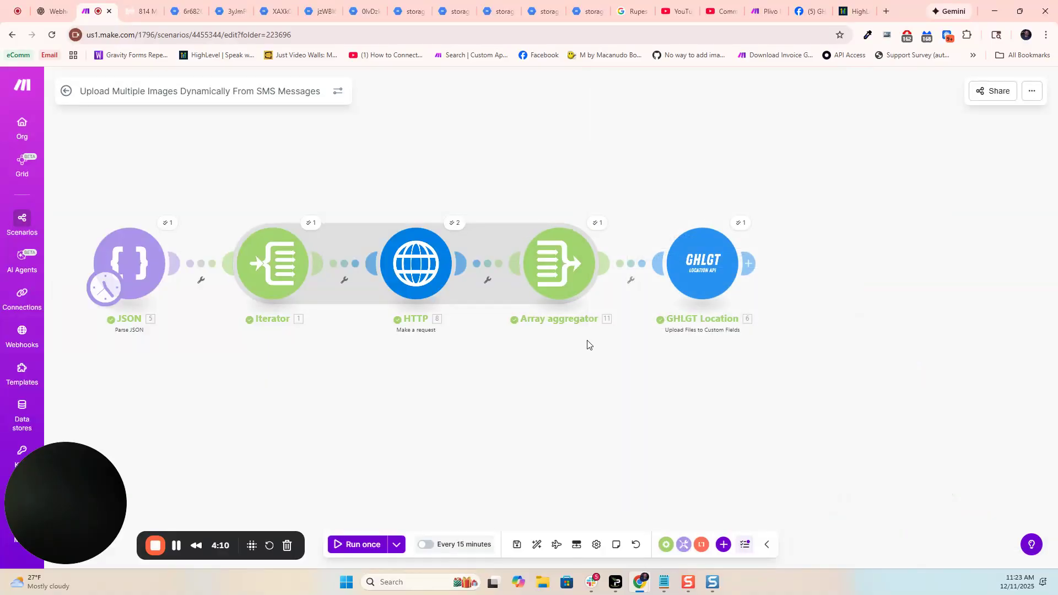
- In the GHLGT Location module, reset the Custom File Fields mapping, map it to the Array aggregator's Array[] output, and save
left_click(704, 272)
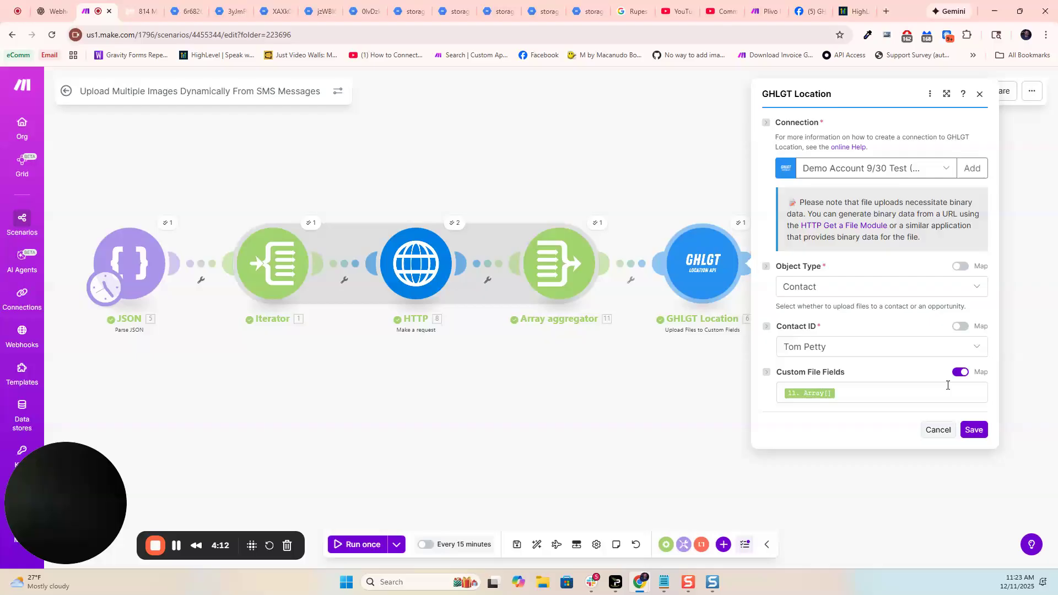
left_click(962, 374)
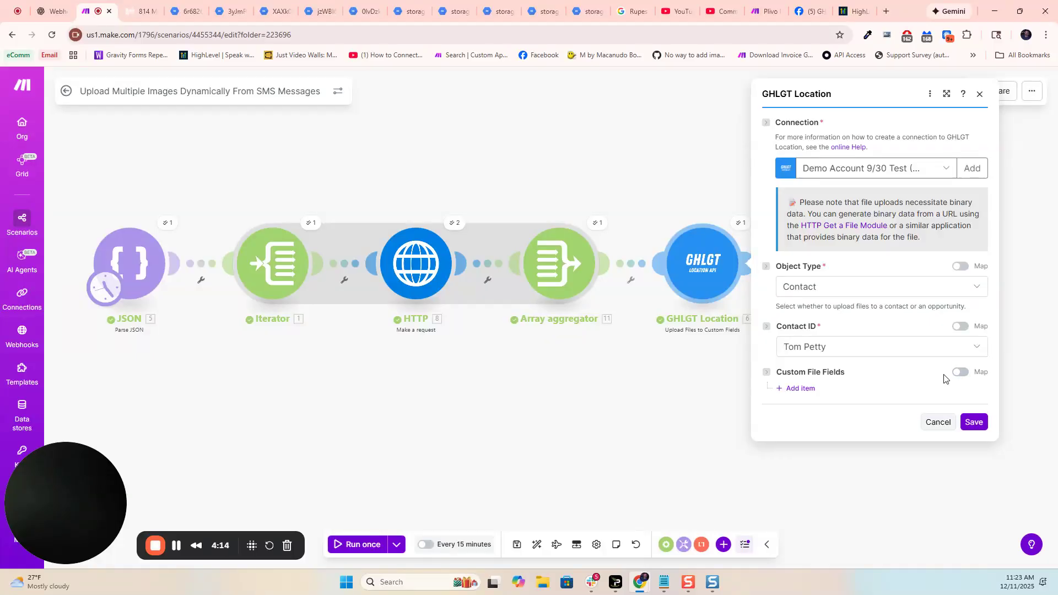
left_click(960, 373)
left_click(832, 394)
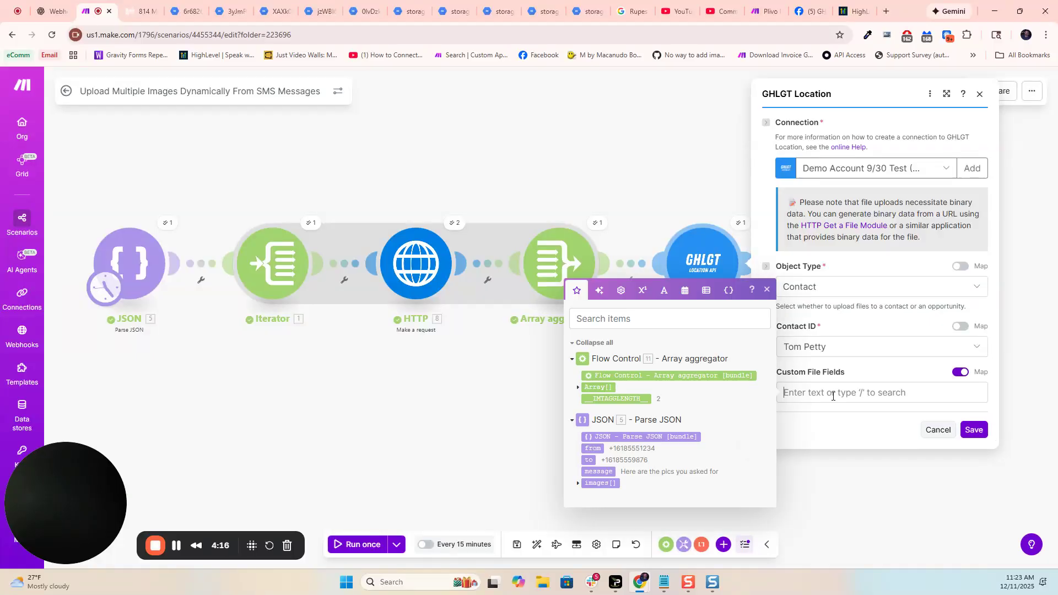
left_click(595, 387)
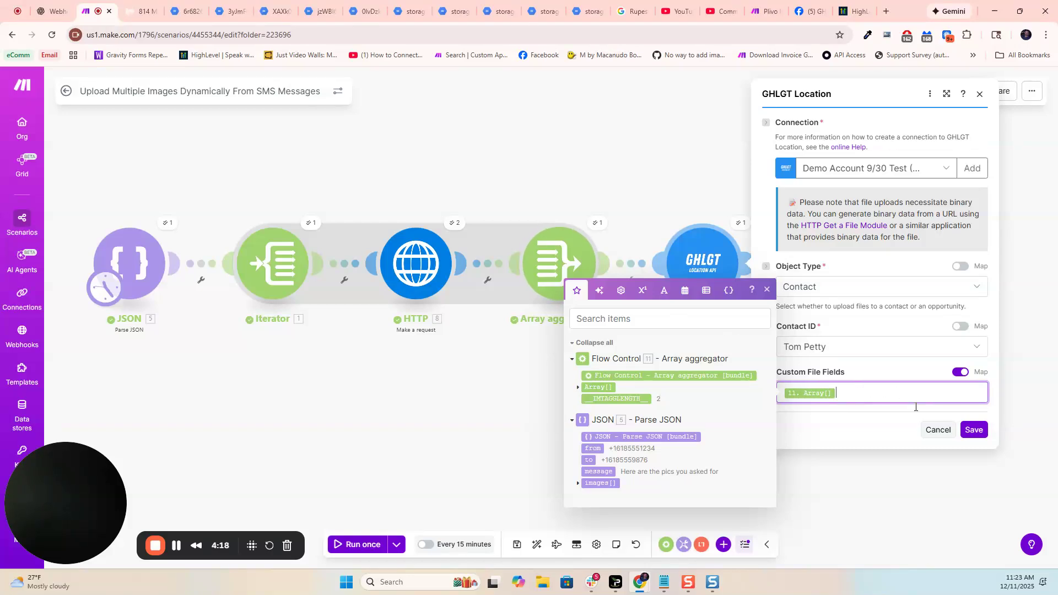
left_click(972, 432)
left_click(972, 433)
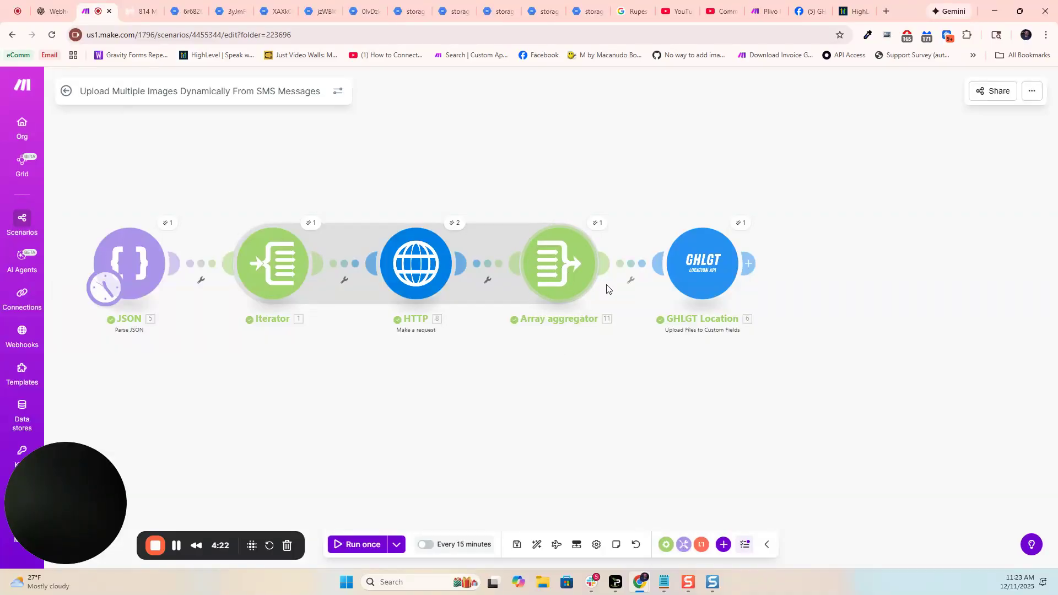
- Review the HTTP module's URL and GET method and the Array aggregator's field mappings, then close the settings
left_click(554, 271)
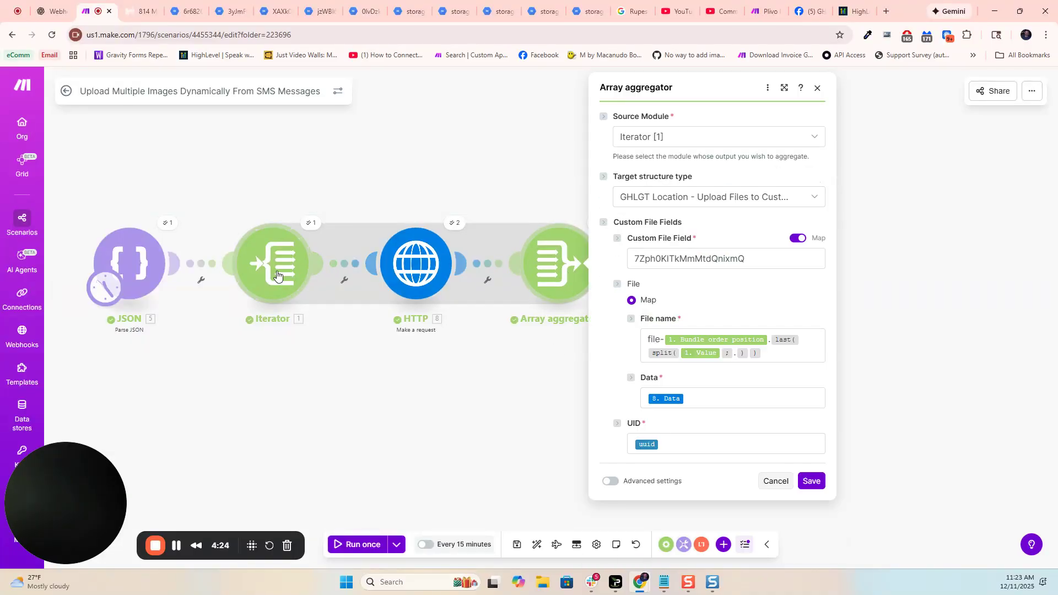
left_click(417, 270)
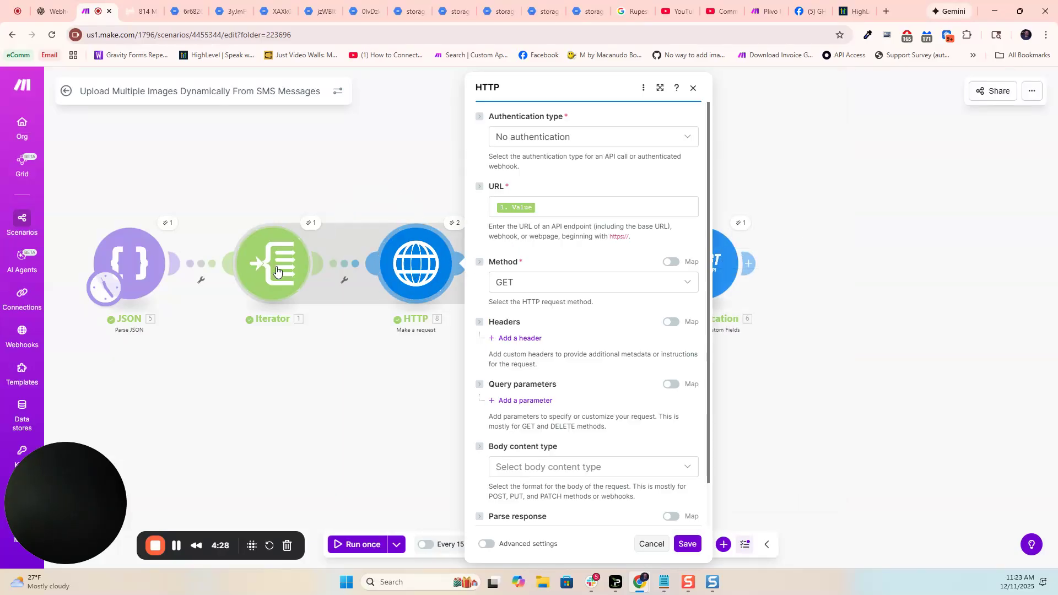
left_click(466, 171)
left_click(551, 256)
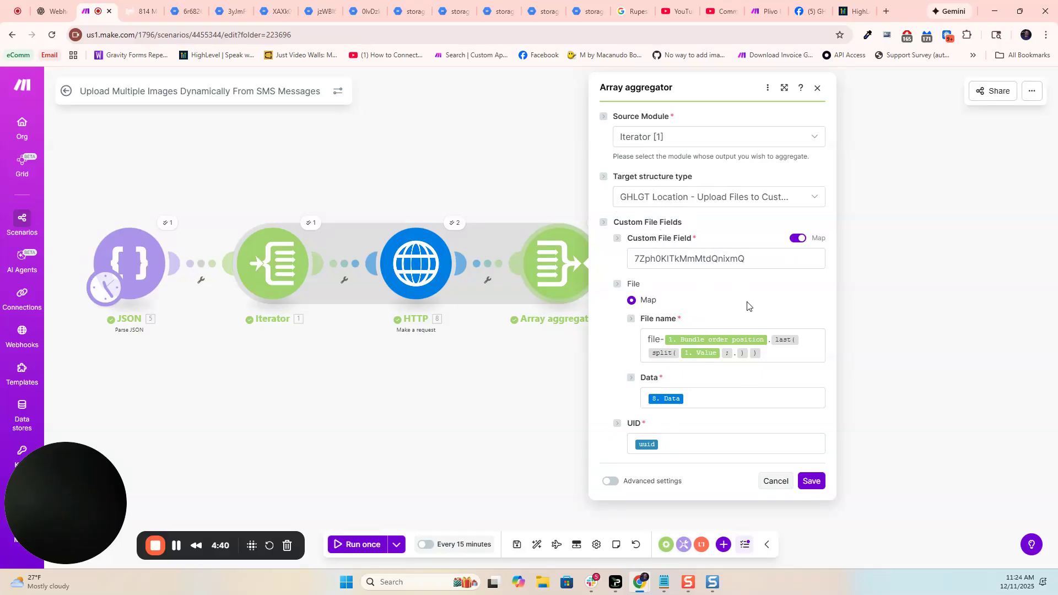
left_click(500, 404)
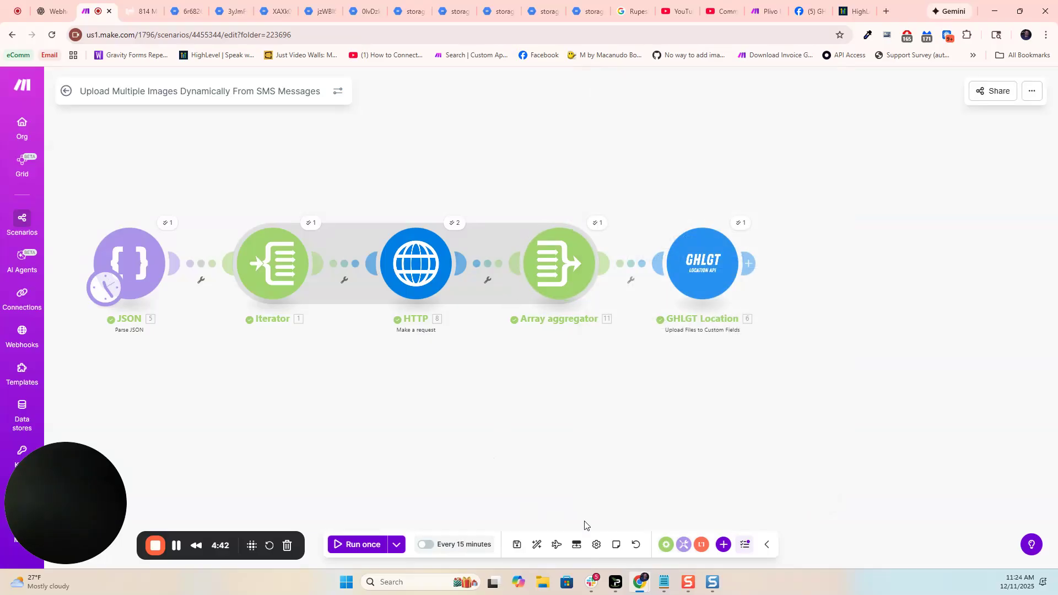
- Save the scenario and check the contact's Multiple Files field in HighLevel before running it
left_click(517, 545)
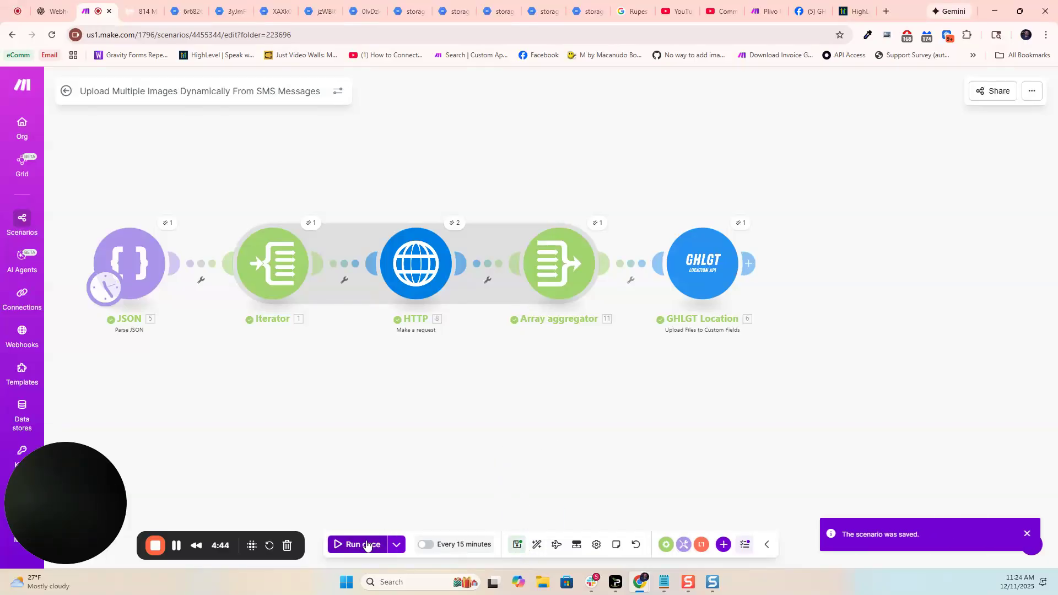
left_click(132, 9)
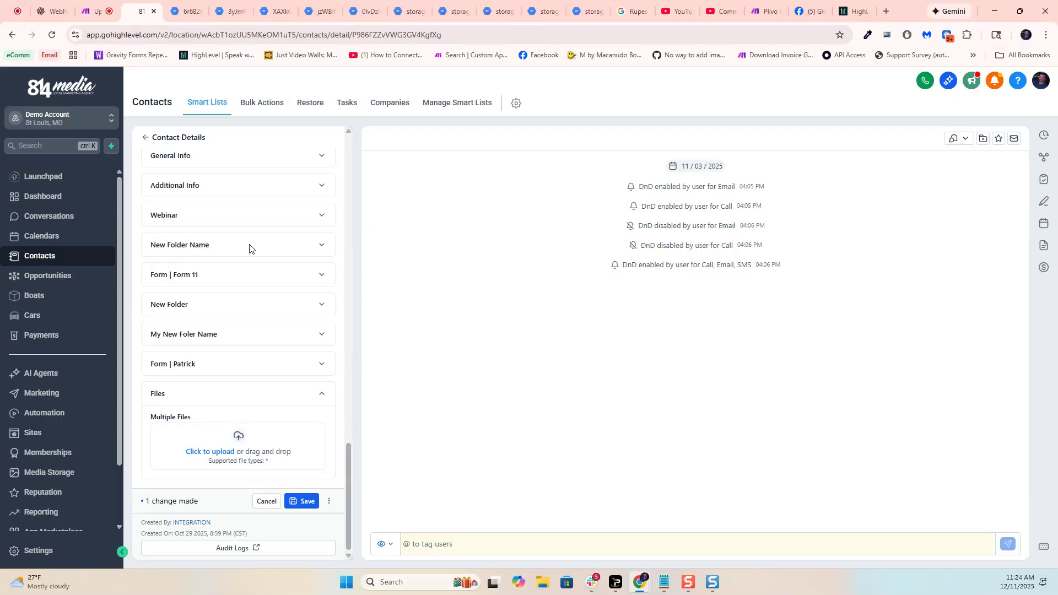
scroll(243, 246, "up", 15)
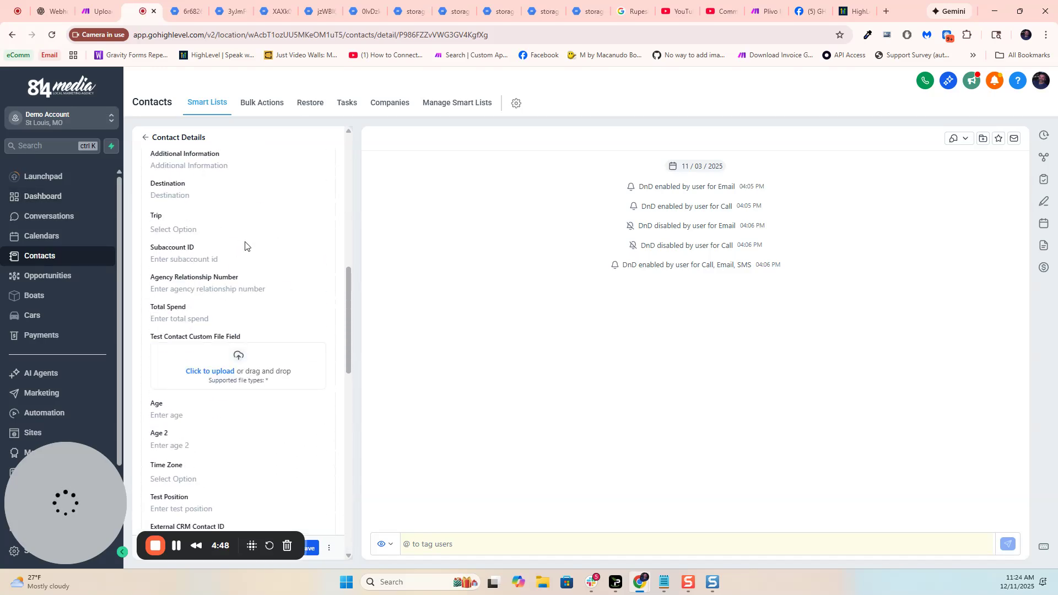
scroll(243, 246, "down", 15)
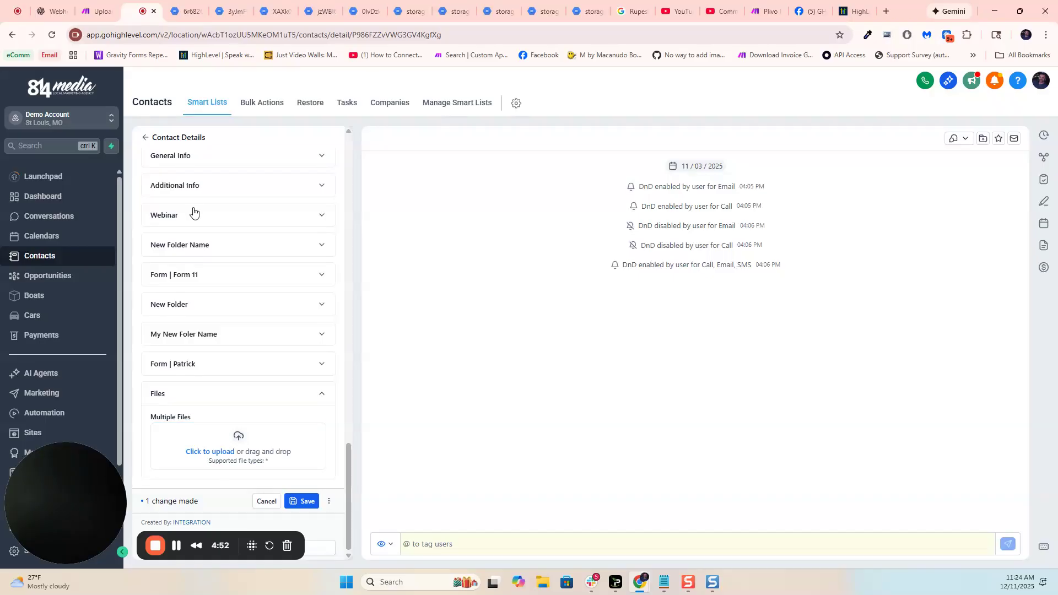
- Return to the Make scenario and run it once
left_click(97, 11)
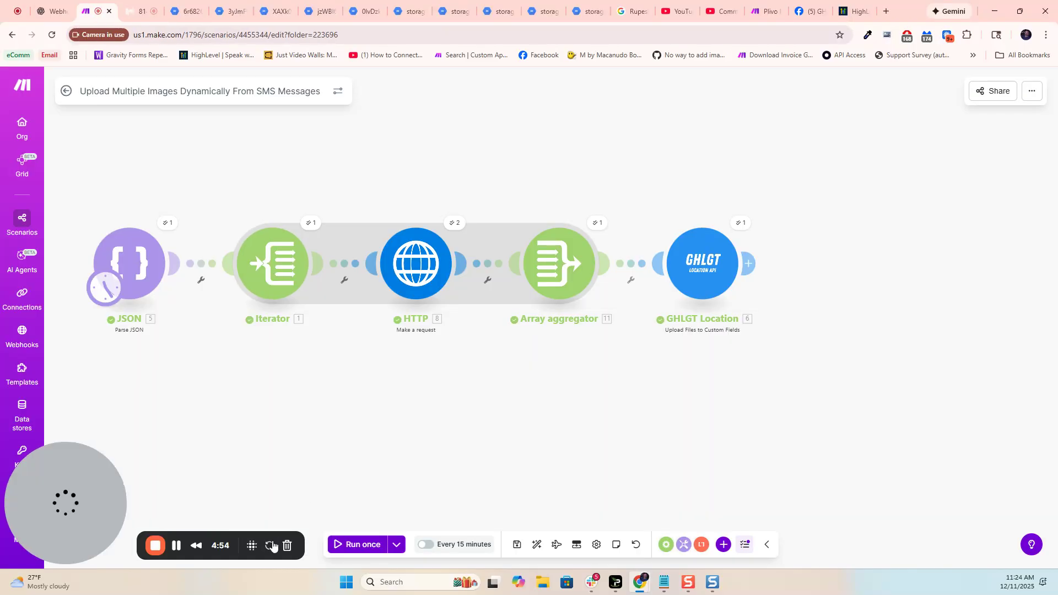
left_click(349, 545)
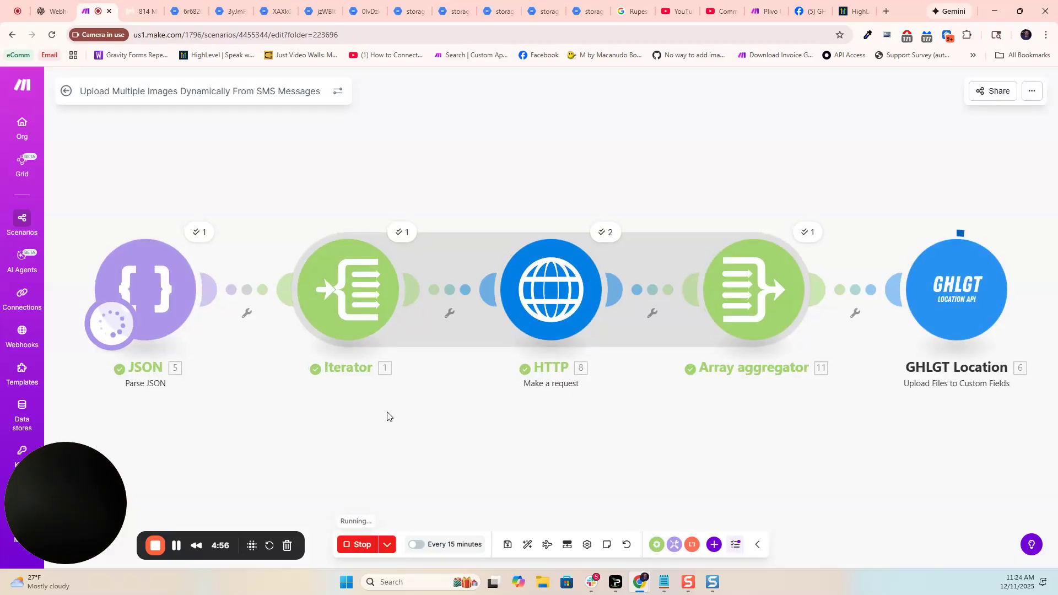
- Switch to the HighLevel contact, reload the record, and inspect its Multiple Files field
left_click(139, 13)
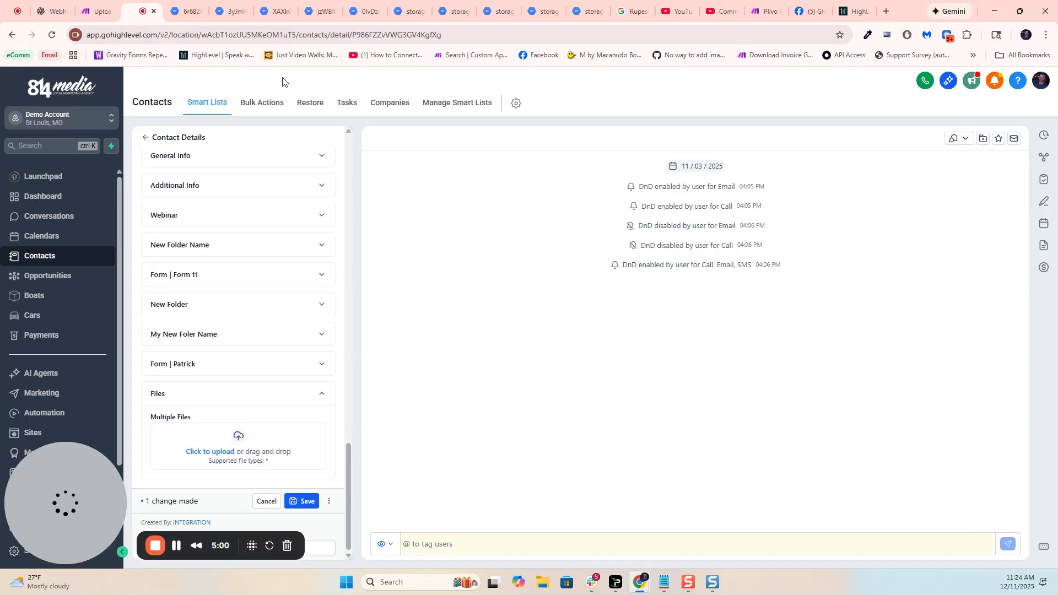
key("F5")
left_click(576, 104)
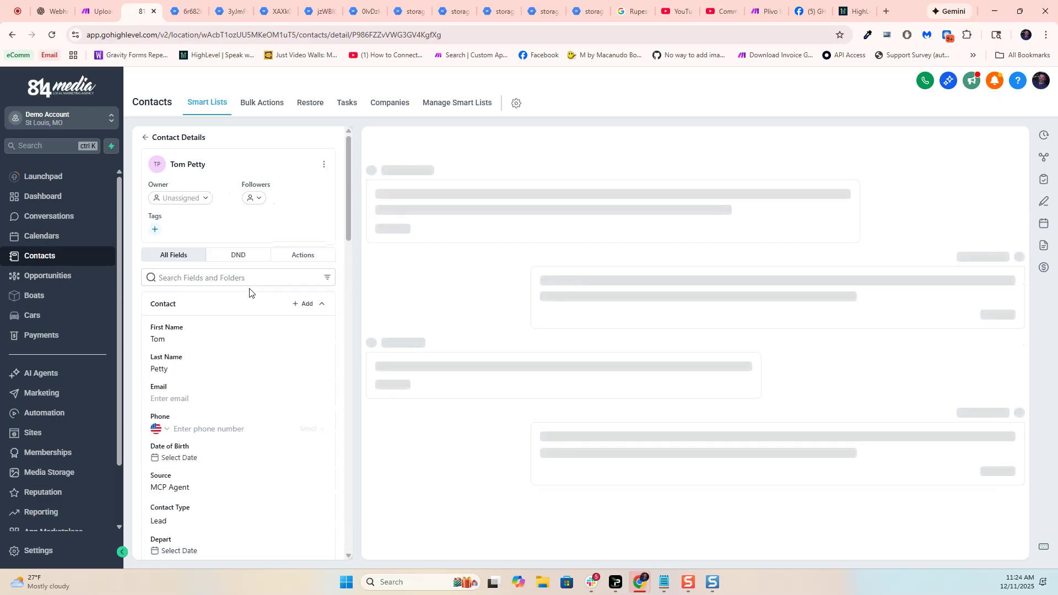
scroll(293, 323, "down", 15)
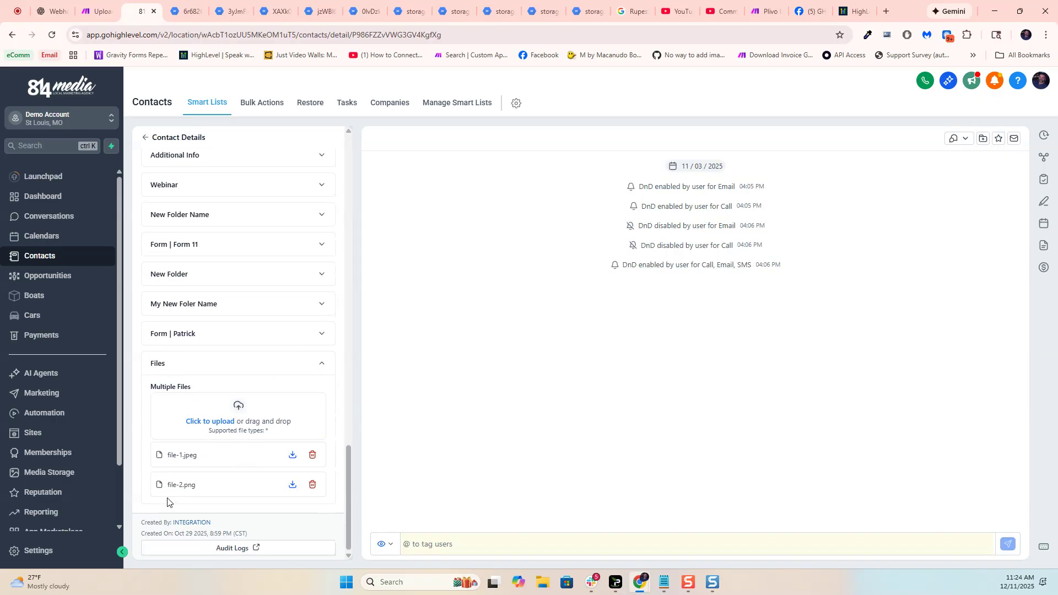
- View the uploaded file-2.png and file-1.jpeg from the contact, then return to the Make scenario
left_click(187, 487)
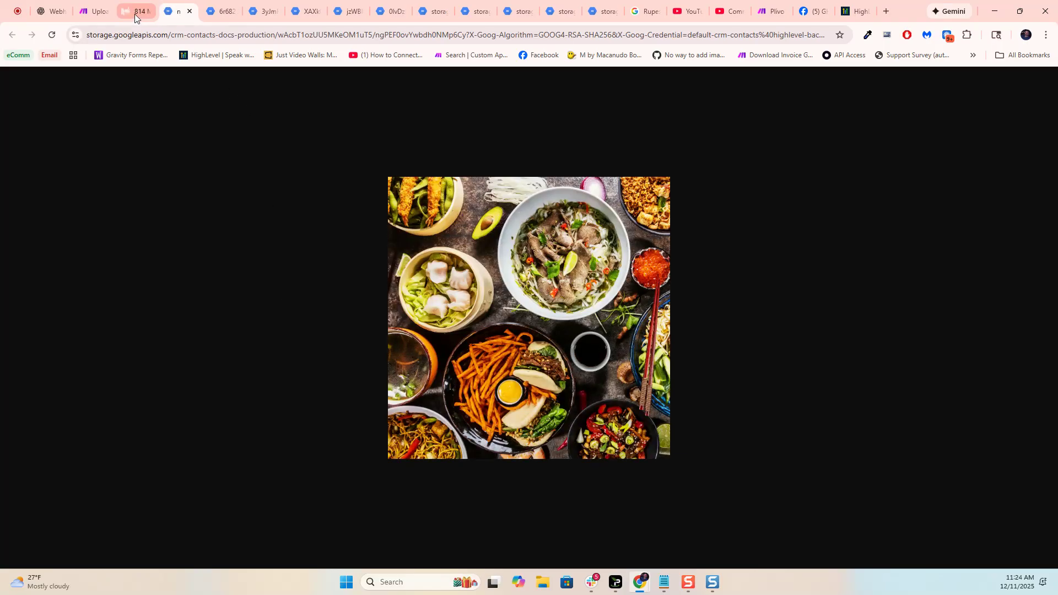
left_click(135, 14)
left_click(190, 462)
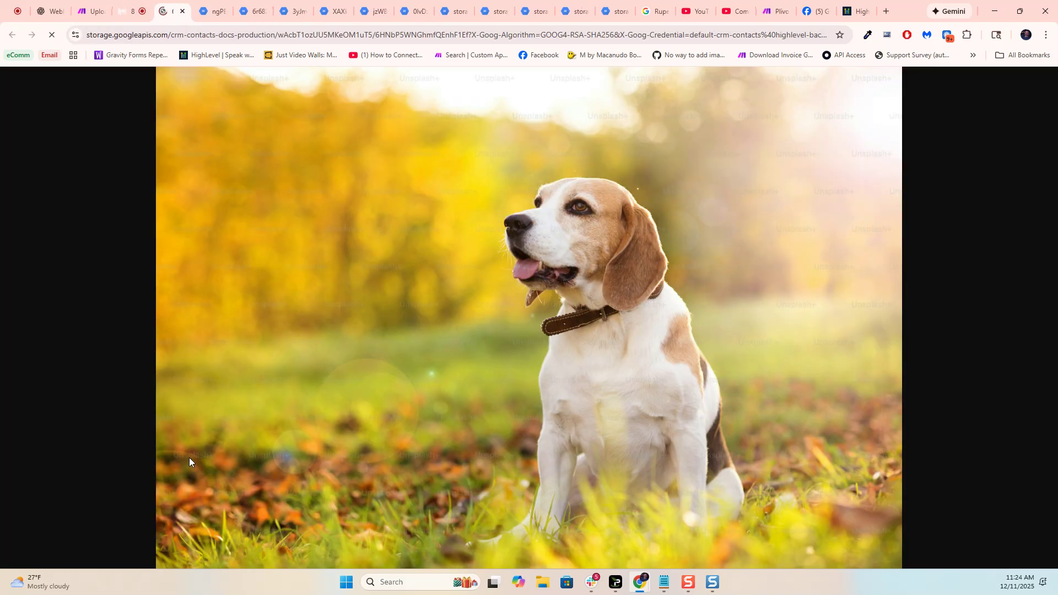
left_click(126, 16)
left_click(85, 12)
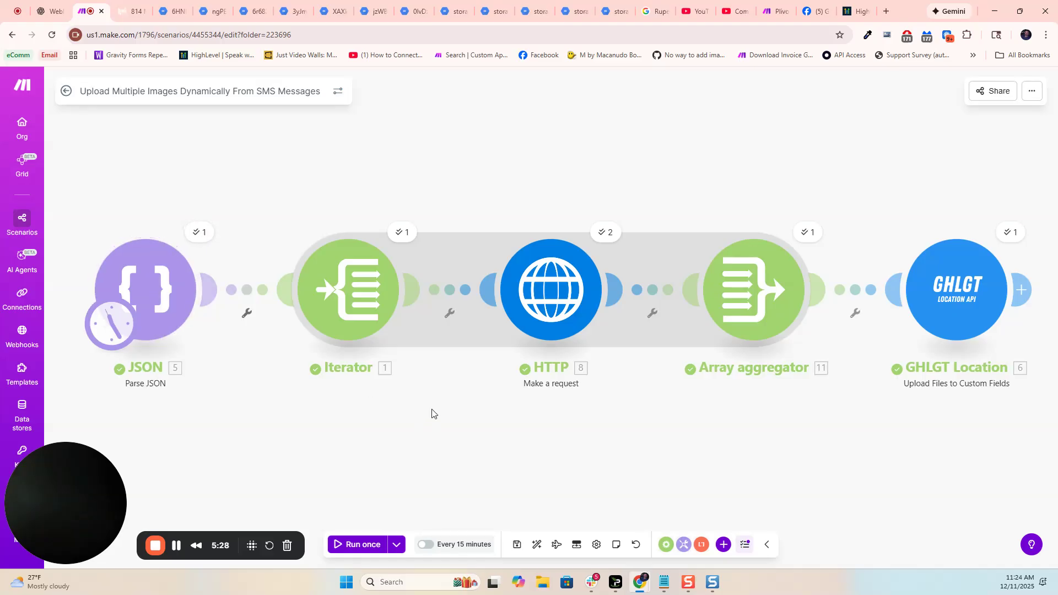
scroll(431, 377, "down", 1)
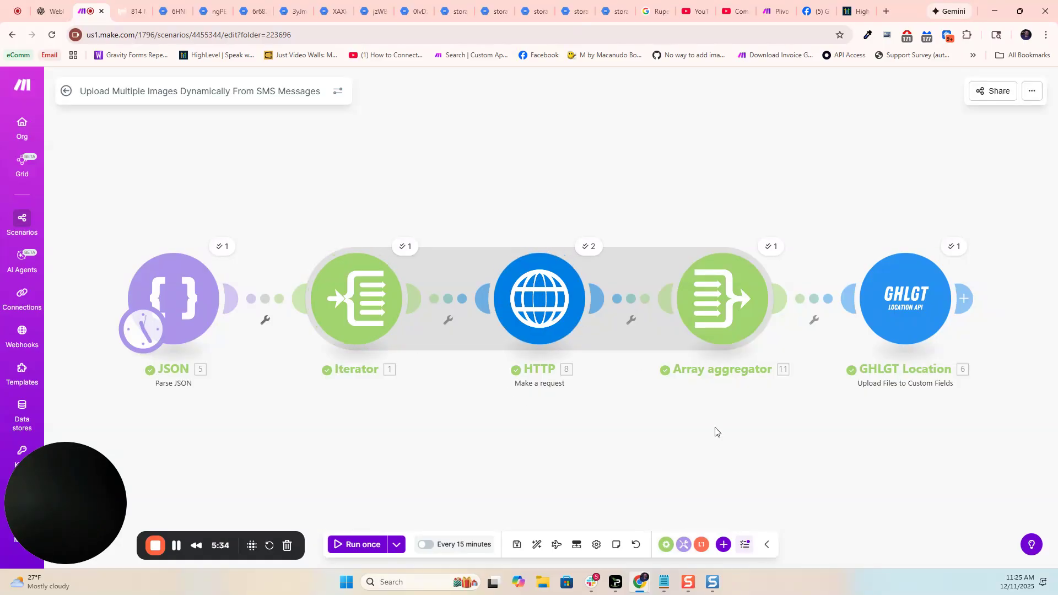
left_click_drag(718, 381, 649, 368)
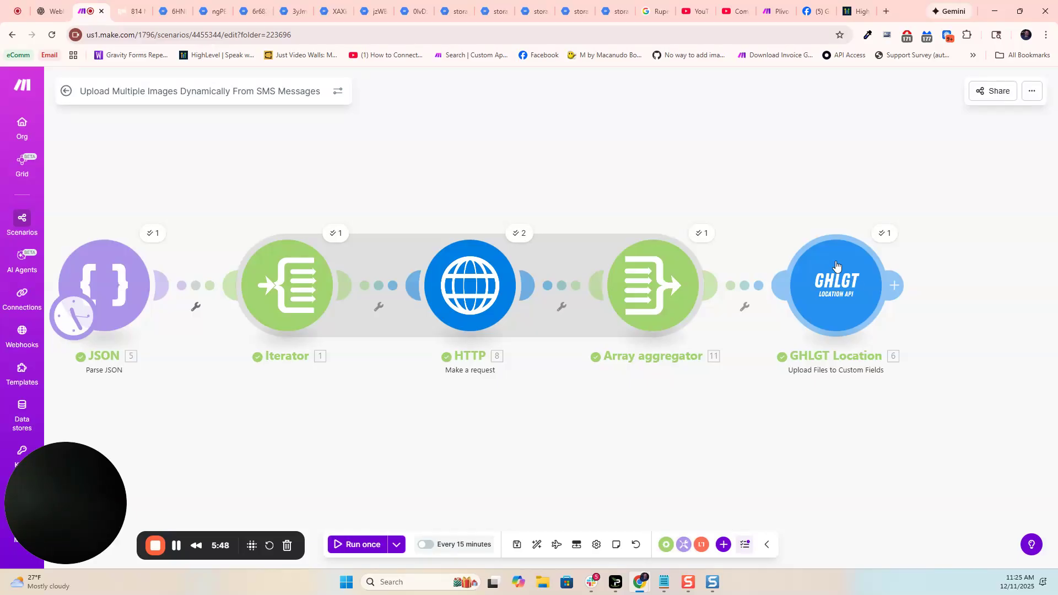
- Switch to HighLevel, open the account's custom field settings, and search the fields for "multip"
left_click(133, 11)
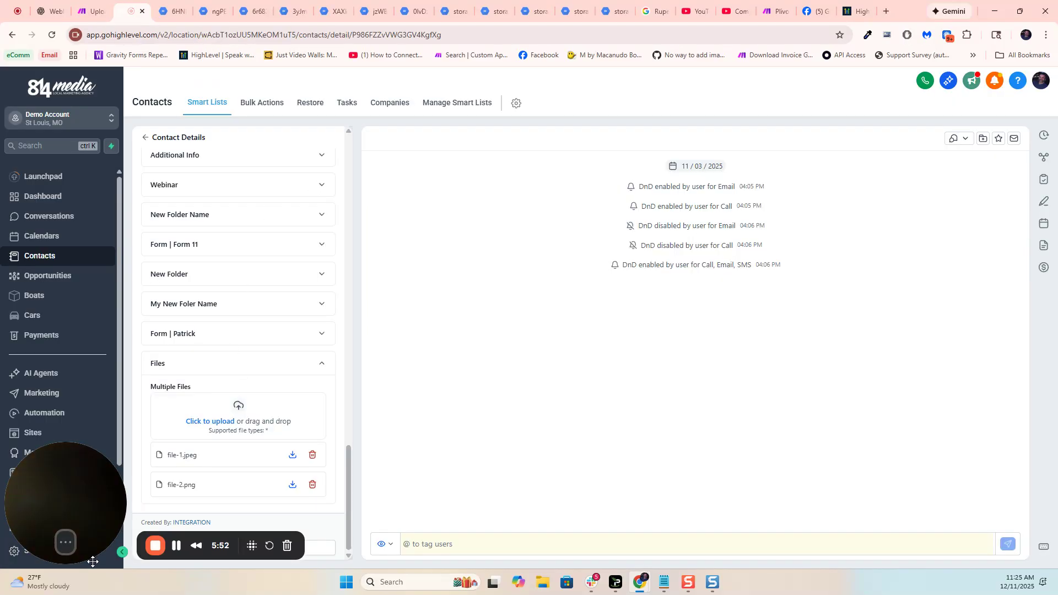
left_click_drag(81, 501, 774, 503)
left_click(9, 552)
scroll(36, 489, "down", 5)
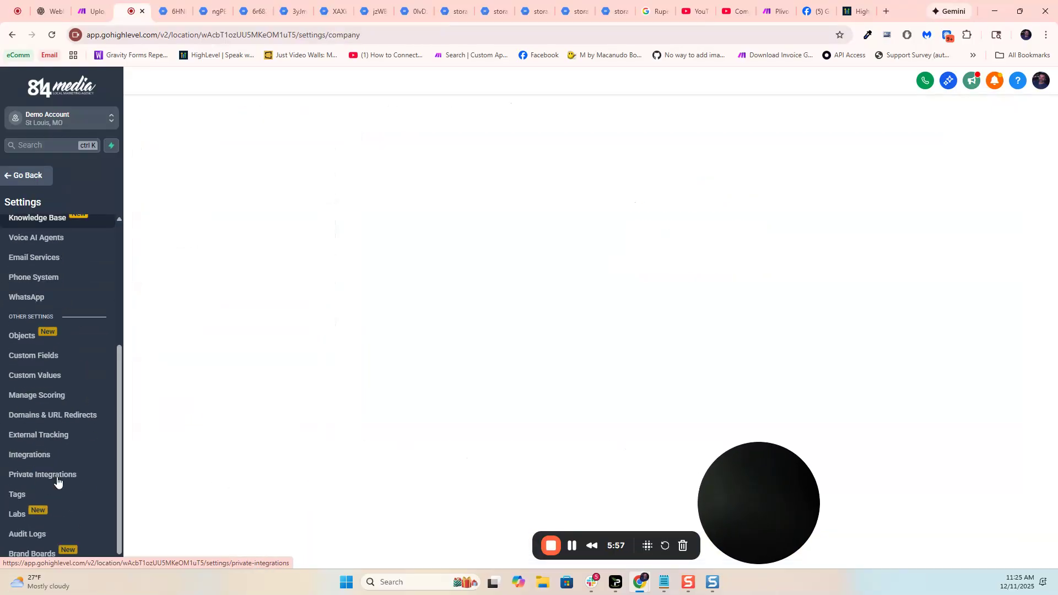
left_click(33, 356)
left_click(209, 167)
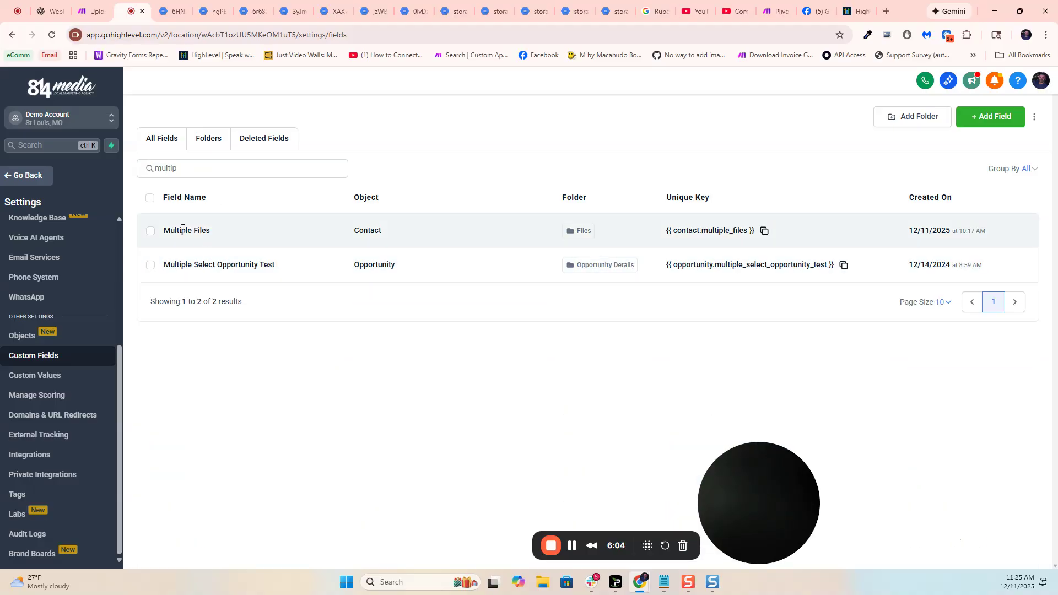
- Edit the Multiple Files contact field to accept All file types, save it, and return to the Make scenario
left_click(152, 233)
left_click(223, 199)
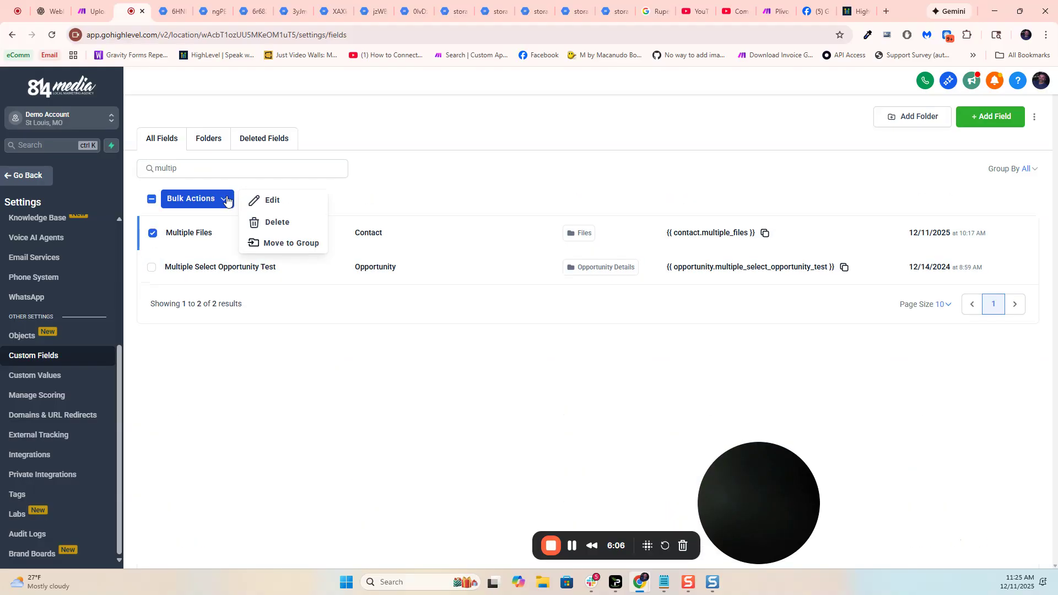
left_click(261, 202)
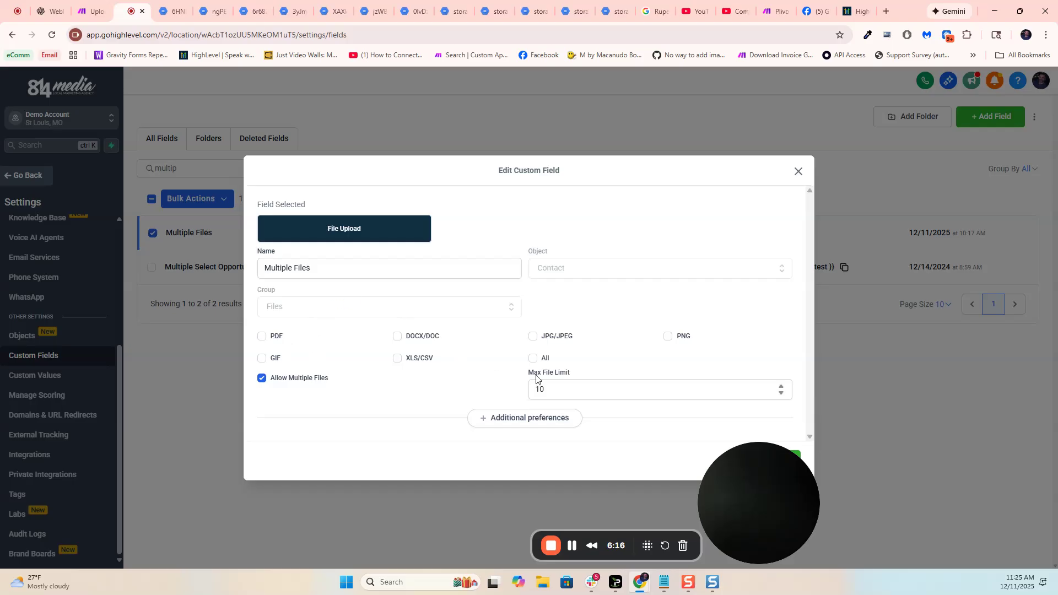
left_click(537, 359)
left_click_drag(762, 470, 566, 498)
left_click(782, 460)
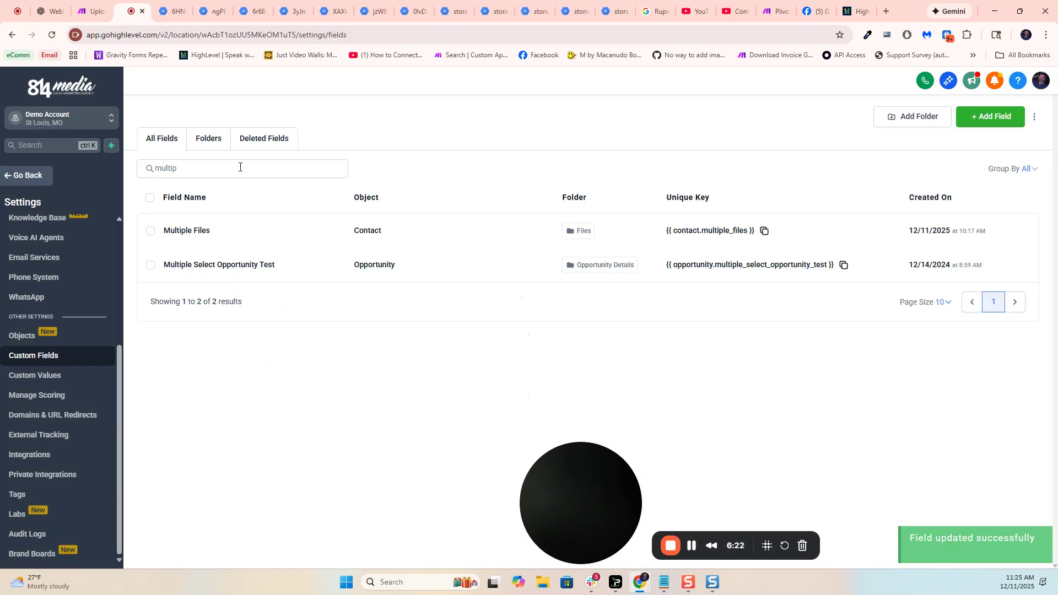
left_click(90, 11)
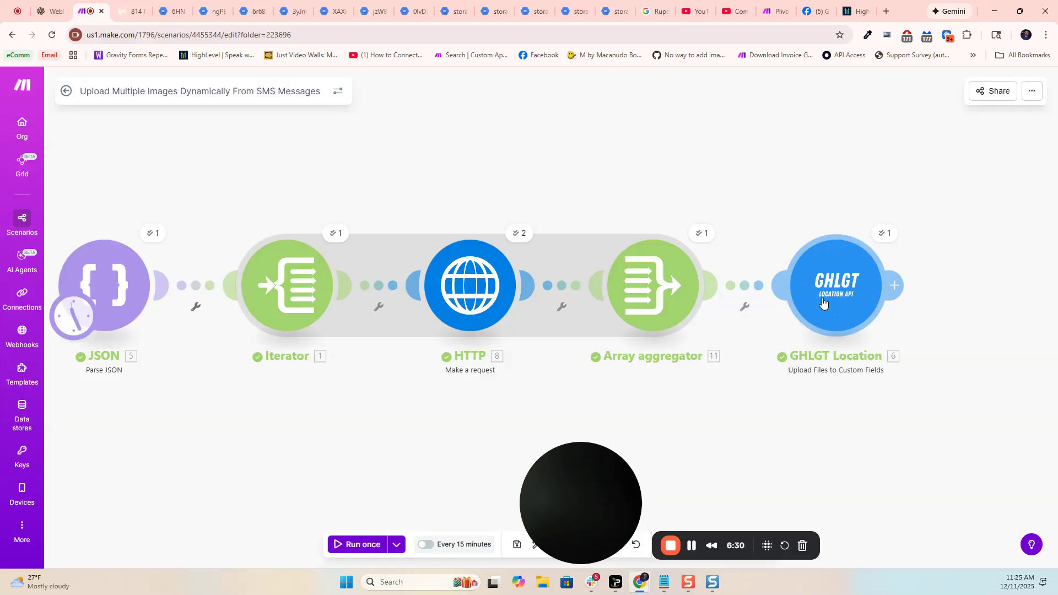
left_click_drag(423, 428, 455, 419)
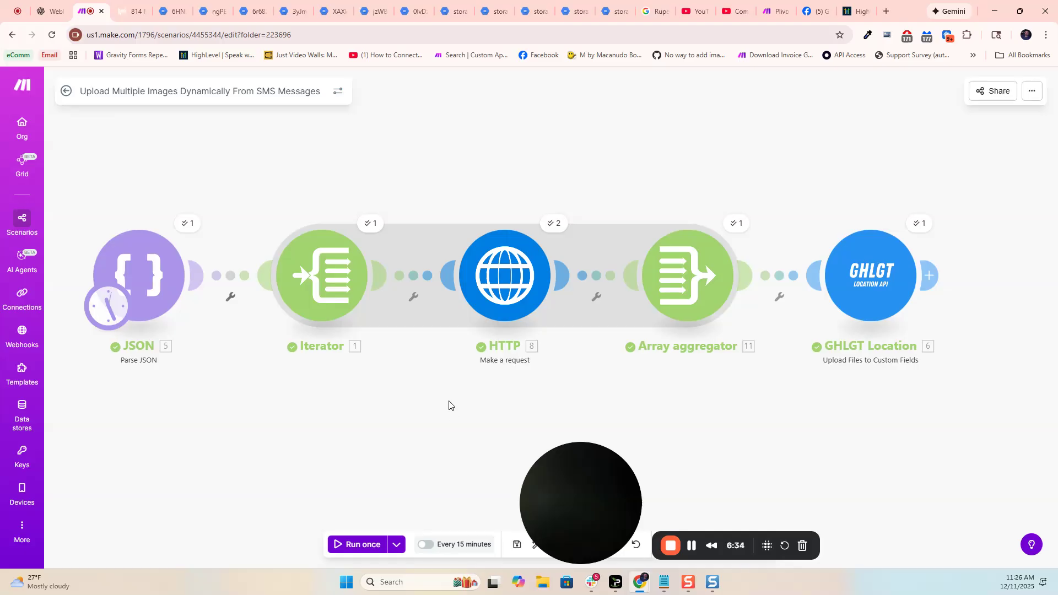